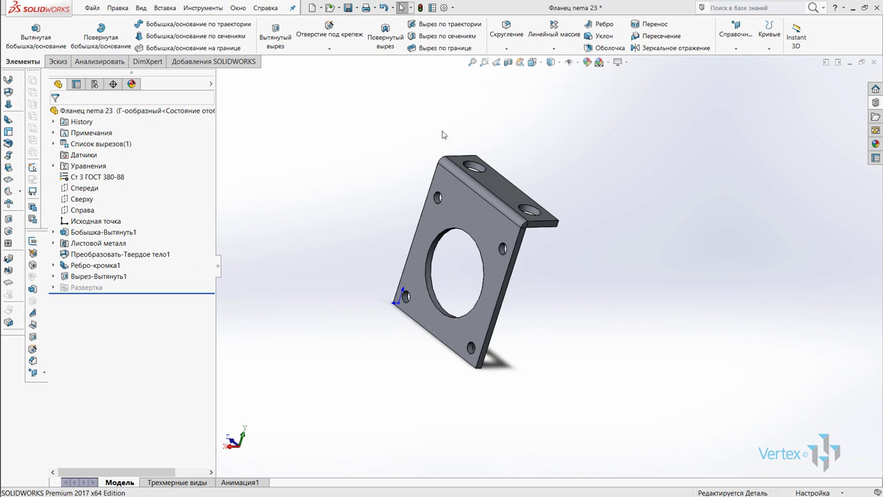
Step: Show the part's configuration list, which holds only Г-образный, and orbit the bracket edge-on
{"action": "middle_click_drag", "start_coordinate": [573, 278], "coordinate": [623, 163]}
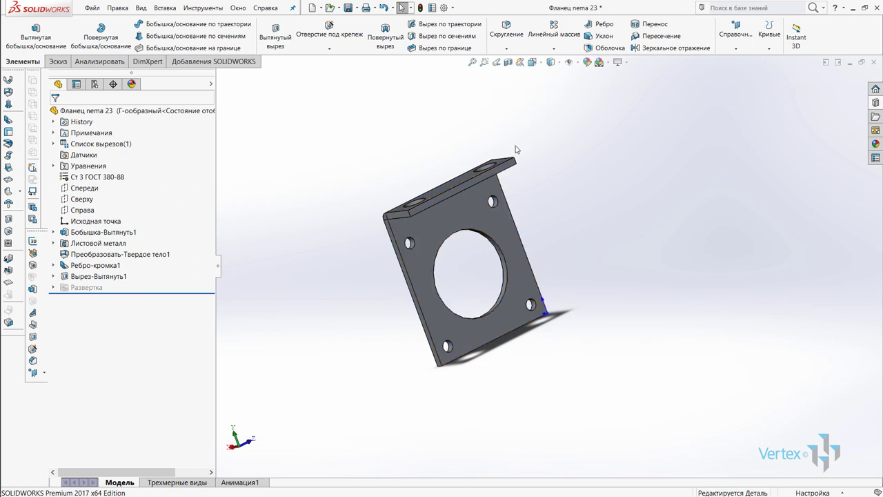
{"action": "middle_click_drag", "start_coordinate": [329, 262], "coordinate": [451, 285]}
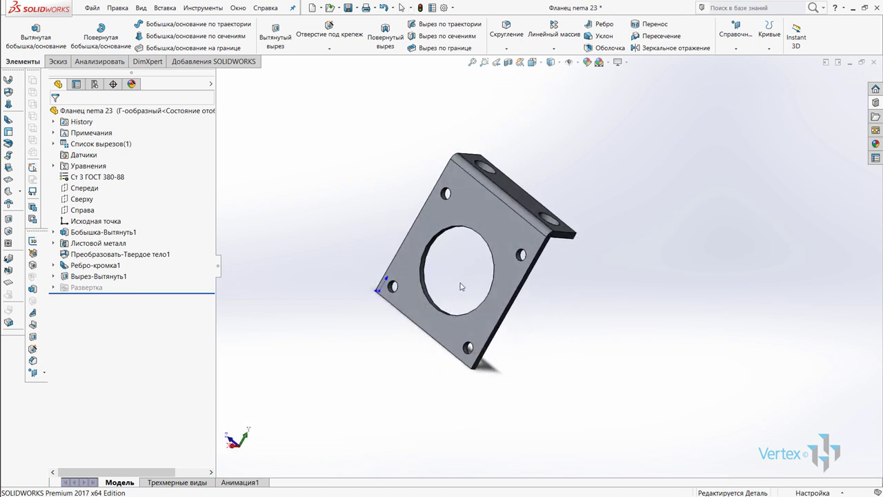
{"action": "left_click", "coordinate": [96, 85]}
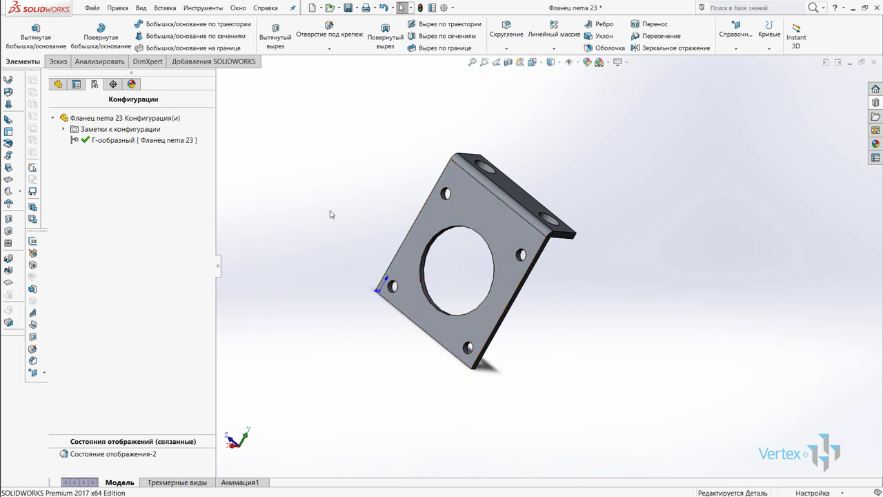
{"action": "mouse_move", "coordinate": [539, 256]}
{"action": "middle_mouse_down"}
{"action": "mouse_move", "coordinate": [514, 239]}
{"action": "mouse_move", "coordinate": [515, 220]}
{"action": "middle_mouse_up"}
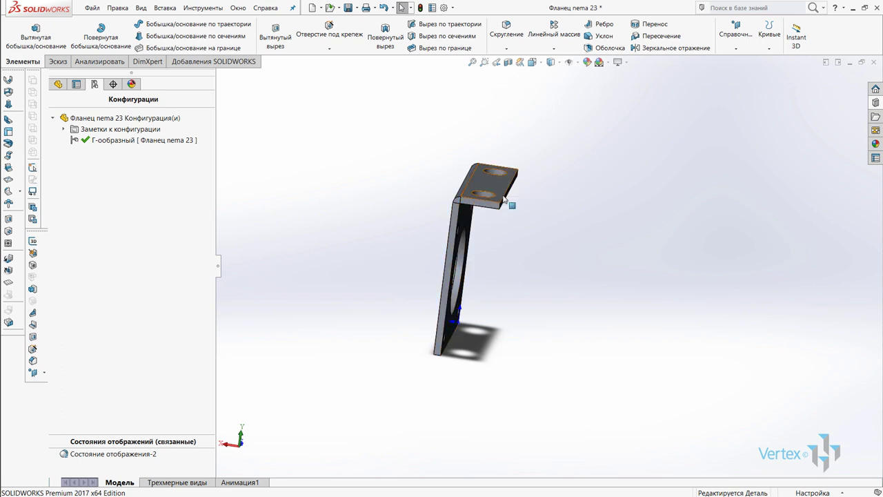
{"action": "mouse_move", "coordinate": [522, 325]}
{"action": "middle_mouse_down"}
{"action": "mouse_move", "coordinate": [540, 309]}
{"action": "mouse_move", "coordinate": [542, 337]}
{"action": "middle_mouse_up"}
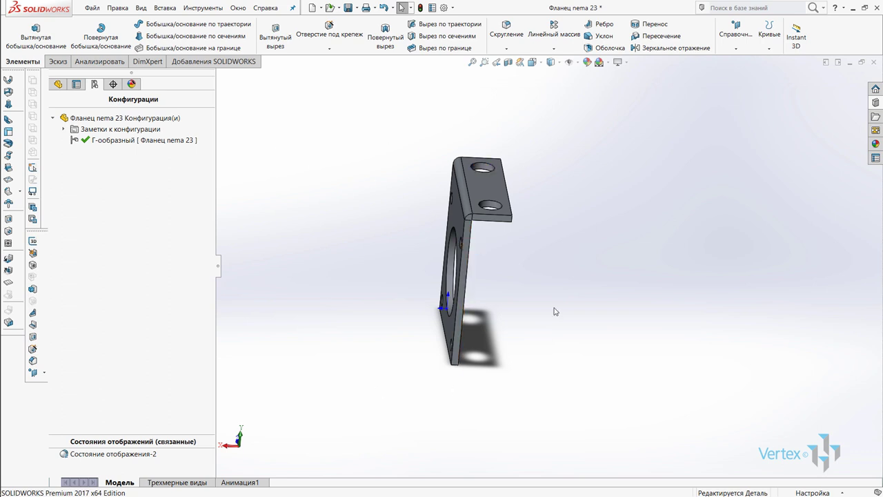
Step: Add configuration 'П-образный фланец' with description 'Фланец П-образный', marked for use in the BOM
{"action": "right_click", "coordinate": [111, 124]}
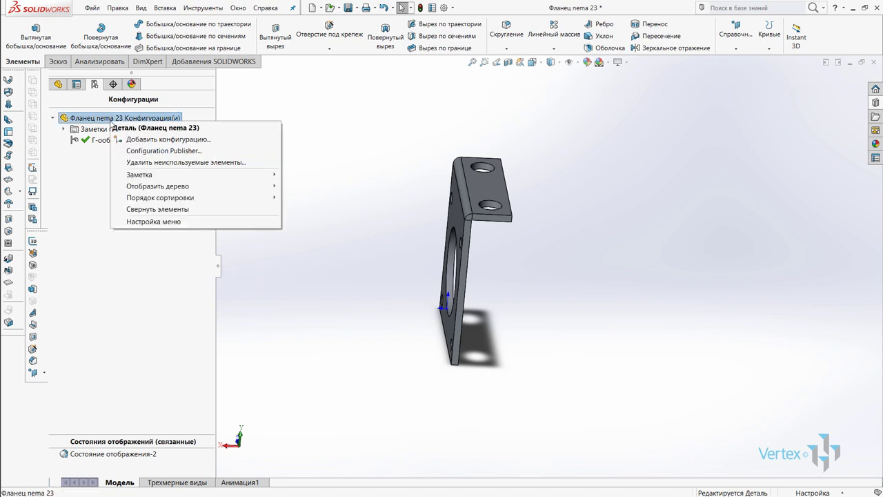
{"action": "left_click", "coordinate": [219, 141]}
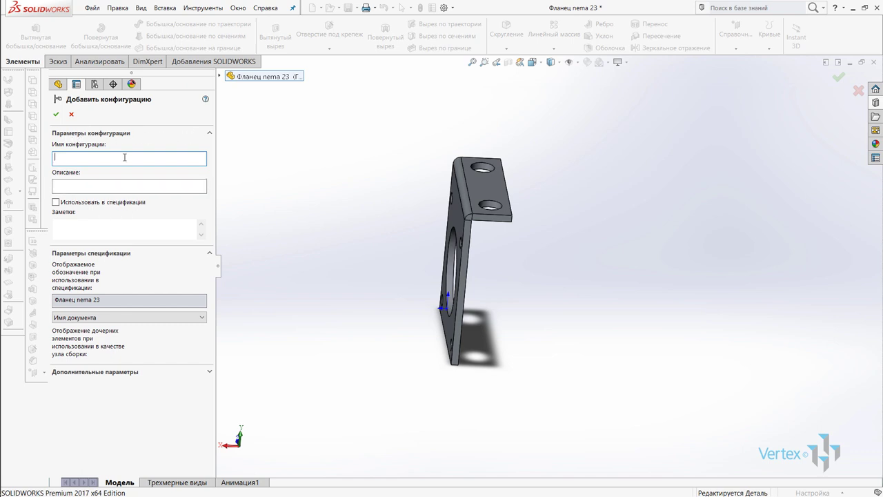
{"action": "type", "text": "п"}
{"action": "type", "text": "образ"}
{"action": "type", "text": "ный фла"}
{"action": "type", "text": "нец"}
{"action": "left_click", "coordinate": [111, 184]}
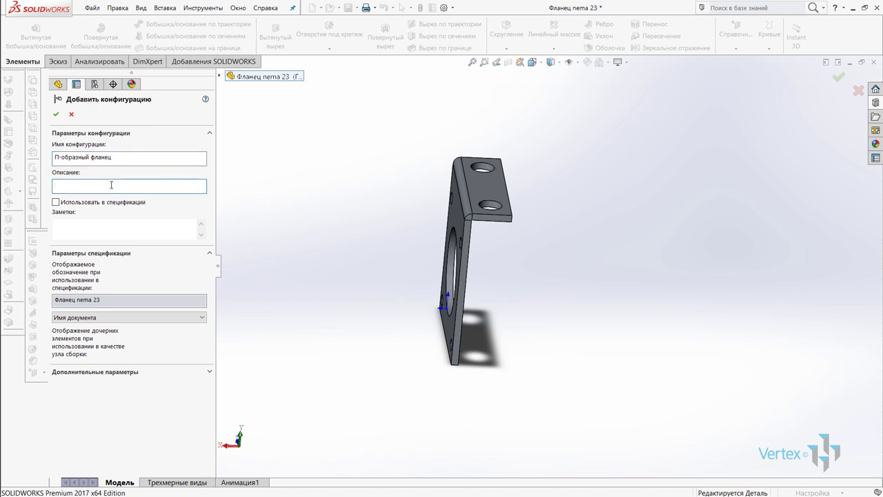
{"action": "type", "text": "Фланец "}
{"action": "type", "text": "П-"}
{"action": "type", "text": "обра"}
{"action": "type", "text": "зный"}
{"action": "left_click", "coordinate": [55, 203]}
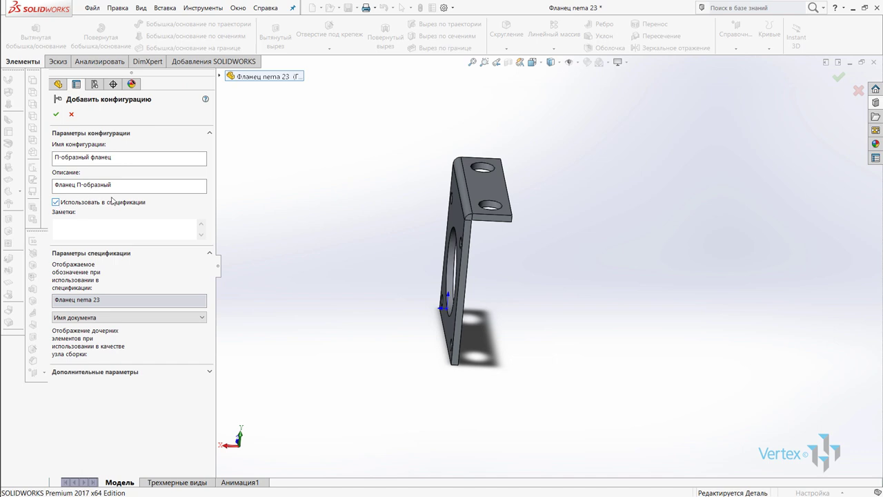
Step: Add the comment 'Гнутый стальной фланец', set BOM part number to Configuration Name, and confirm
{"action": "left_click", "coordinate": [116, 227]}
{"action": "type", "text": "Гнутый"}
{"action": "type", "text": " стально"}
{"action": "type", "text": "й фланец"}
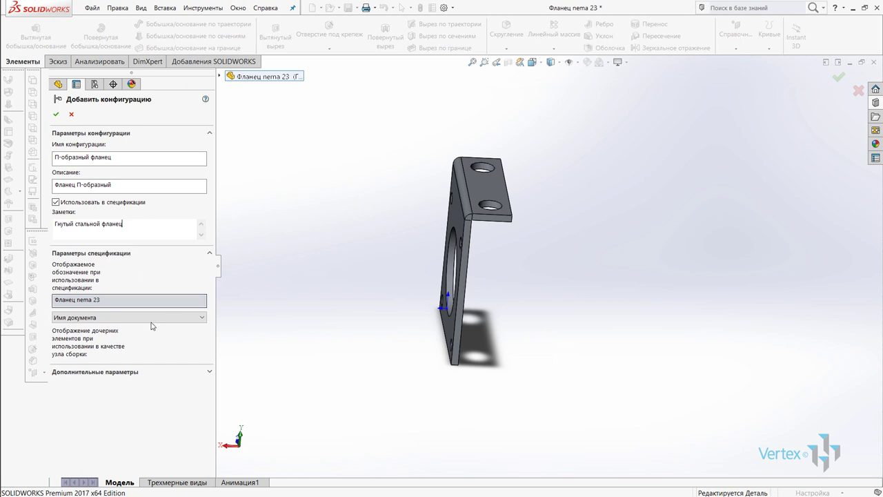
{"action": "left_click", "coordinate": [67, 319]}
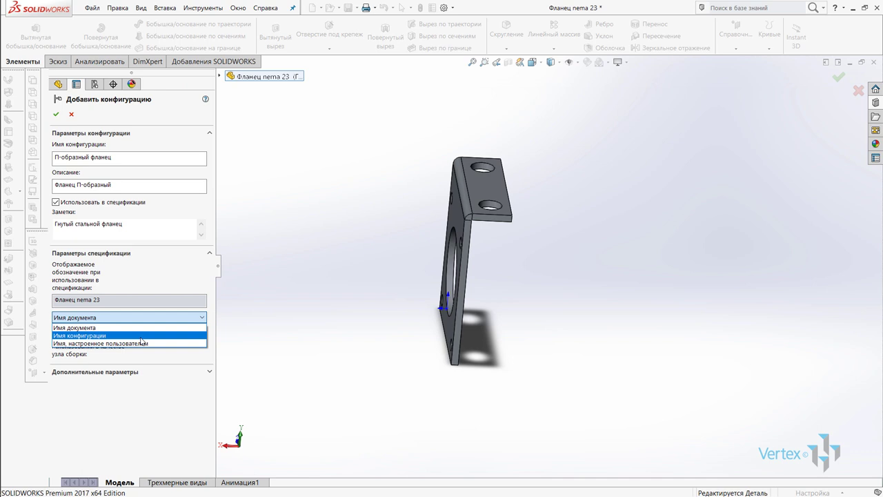
{"action": "left_click", "coordinate": [141, 336]}
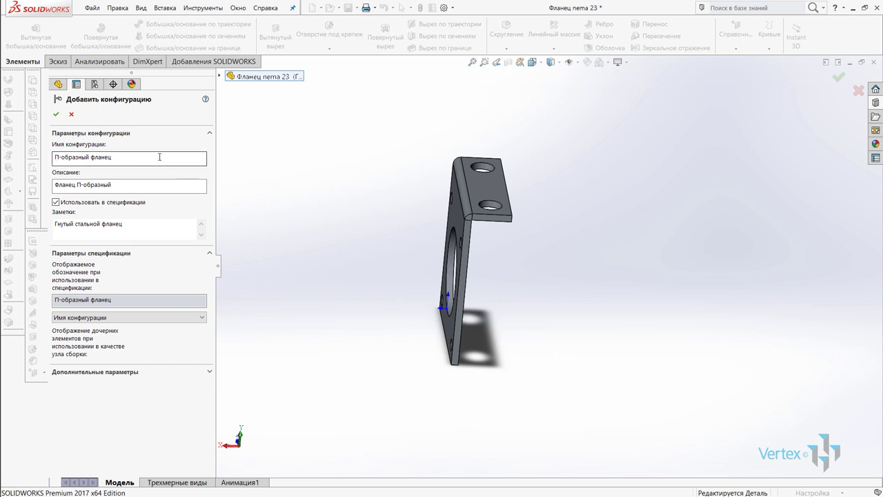
{"action": "left_click", "coordinate": [56, 114]}
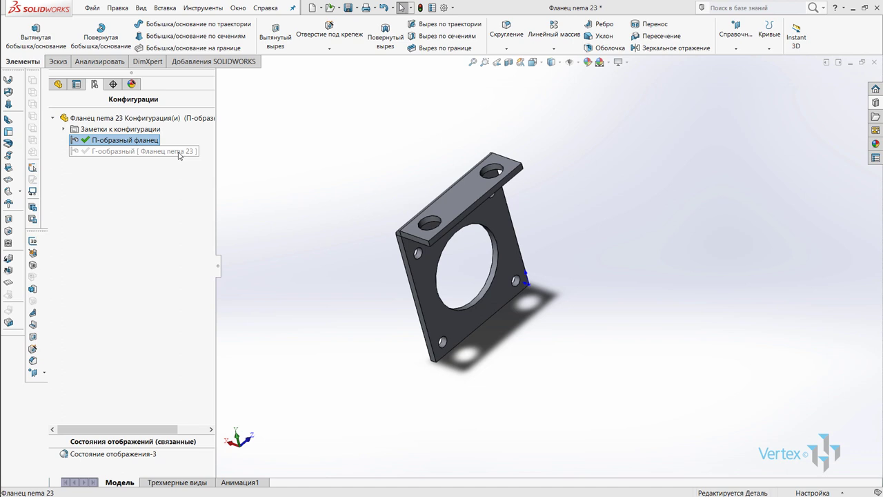
Step: Reactivate the Г-образный configuration and switch back to the FeatureManager tree
{"action": "double_click", "coordinate": [138, 151]}
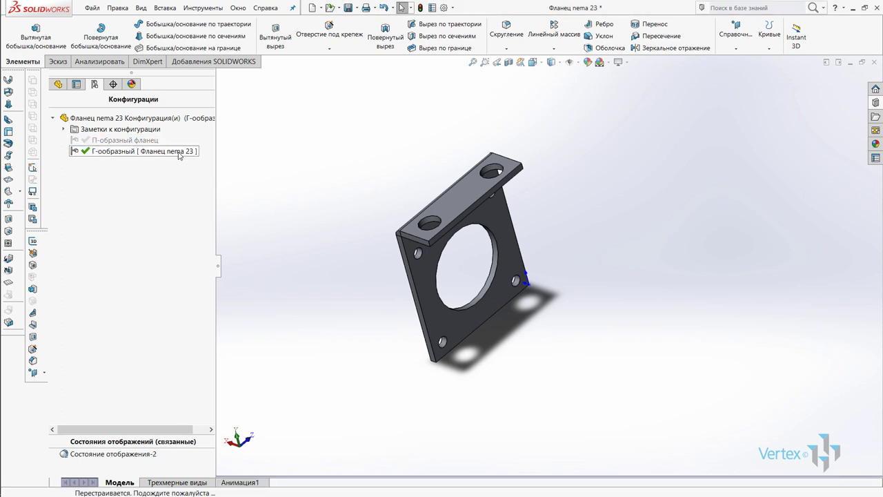
{"action": "left_click", "coordinate": [64, 86]}
{"action": "mouse_move", "coordinate": [469, 262]}
{"action": "middle_mouse_down"}
{"action": "mouse_move", "coordinate": [515, 261]}
{"action": "mouse_move", "coordinate": [522, 273]}
{"action": "middle_mouse_up"}
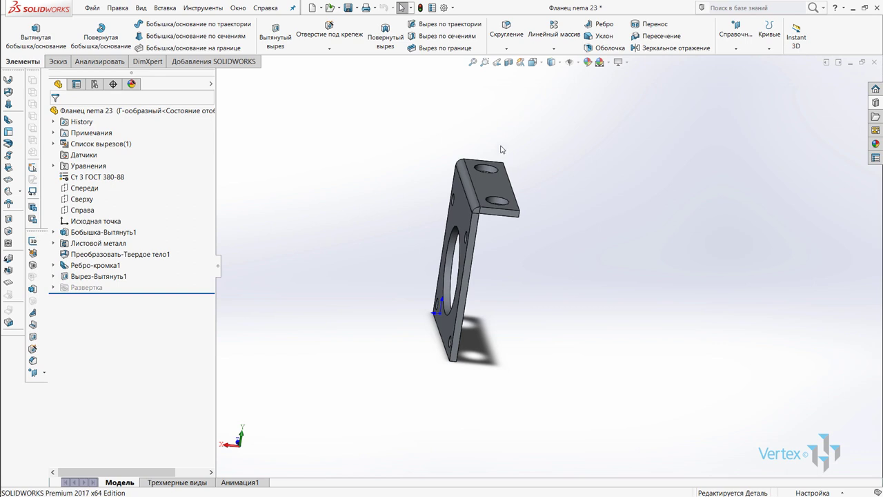
Step: Edit sketch Эскиз13 under Ребро-кромка1 and select its 17 mm dimension
{"action": "left_click", "coordinate": [460, 161]}
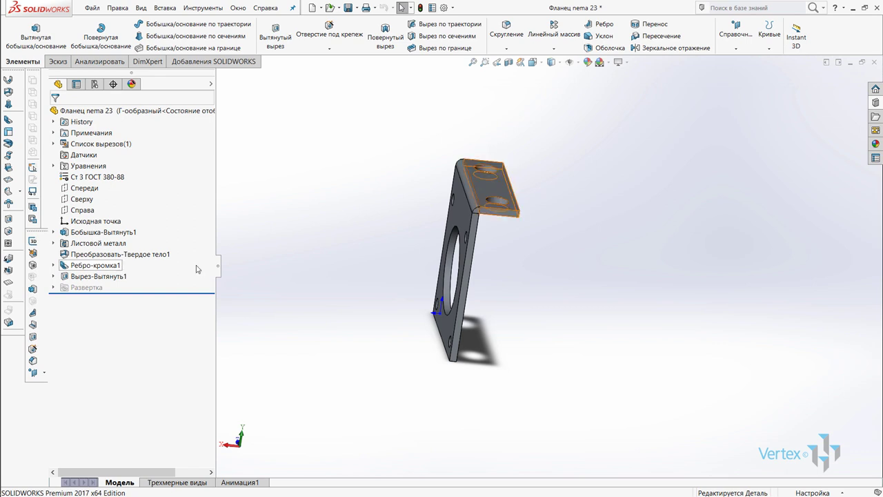
{"action": "left_click", "coordinate": [54, 266]}
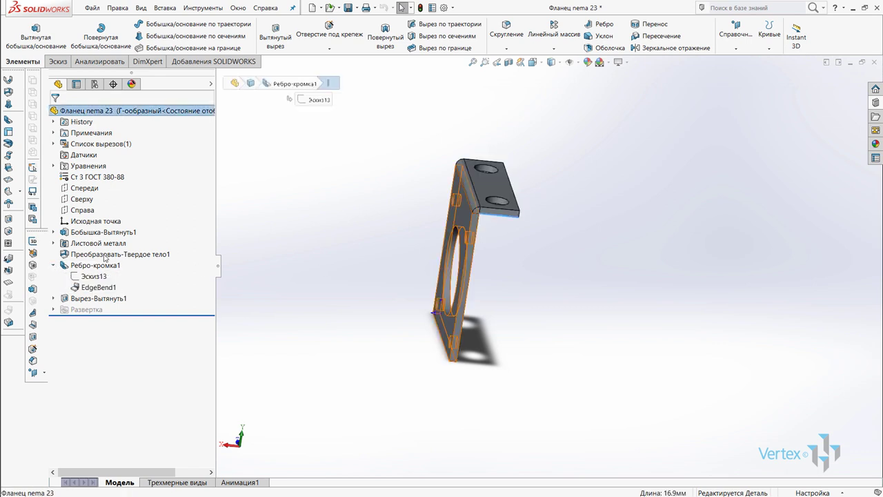
{"action": "left_click", "coordinate": [83, 276]}
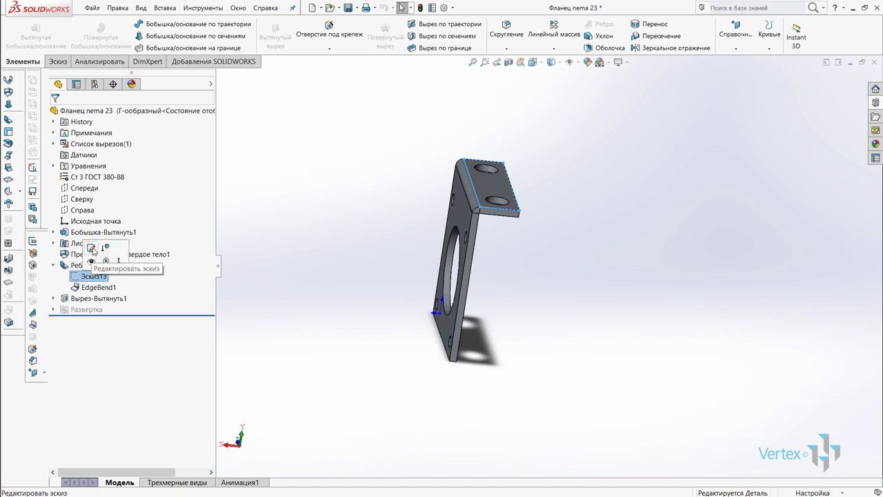
{"action": "left_click", "coordinate": [92, 249]}
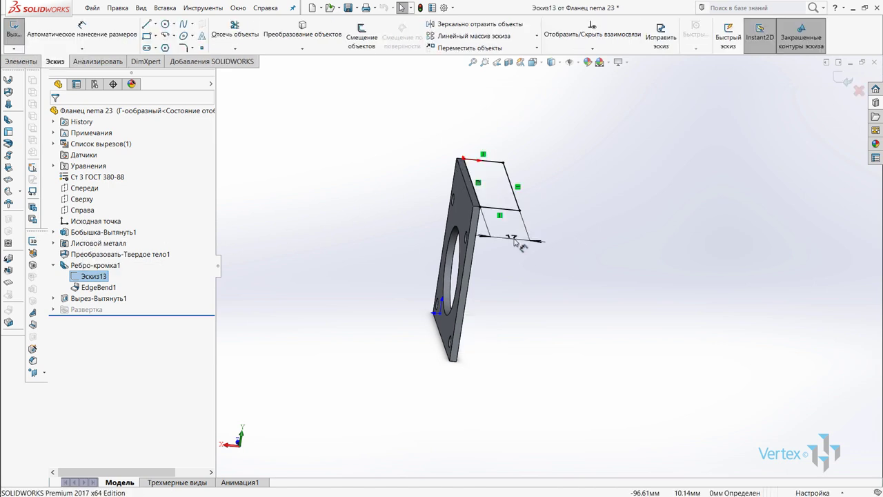
{"action": "left_click", "coordinate": [514, 239]}
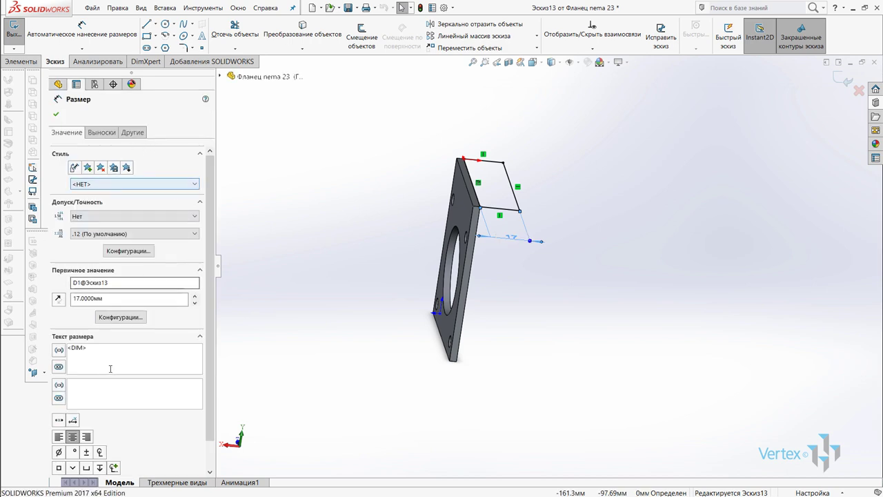
Step: Restrict the 17 mm dimension to the Г-образный configuration only and exit the sketch
{"action": "left_click", "coordinate": [124, 317]}
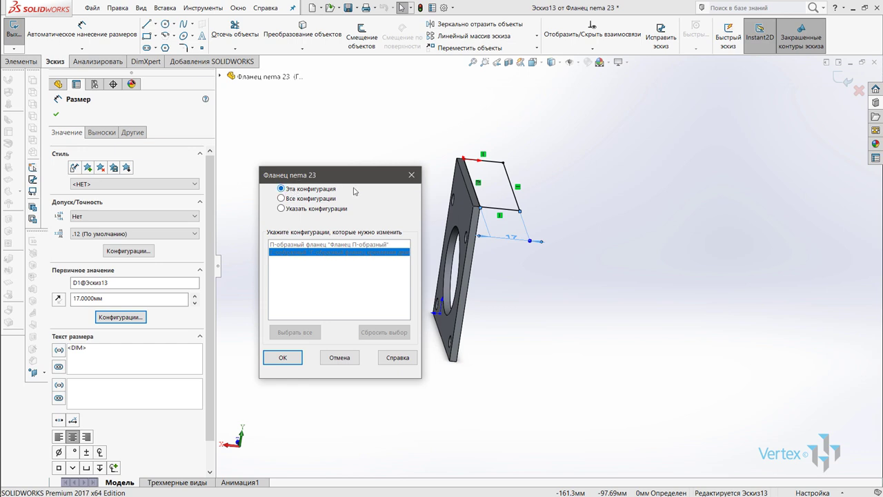
{"action": "left_click", "coordinate": [298, 212]}
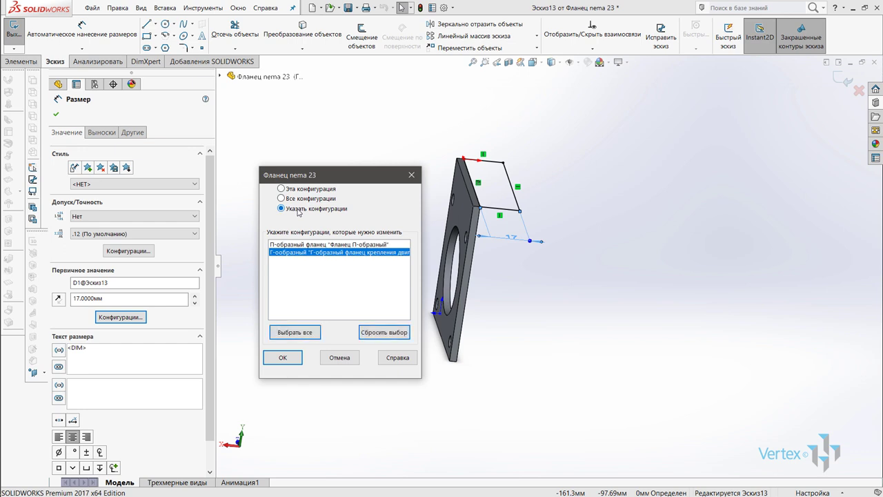
{"action": "left_click", "coordinate": [295, 252]}
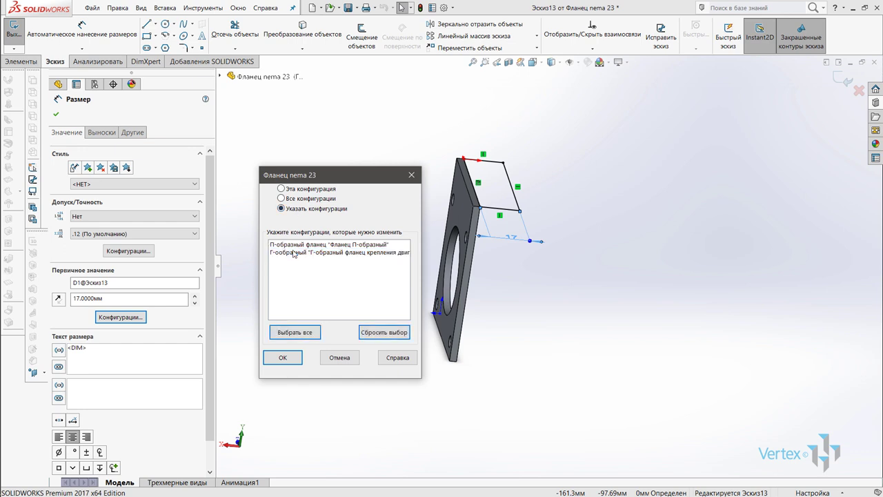
{"action": "left_click", "coordinate": [411, 305]}
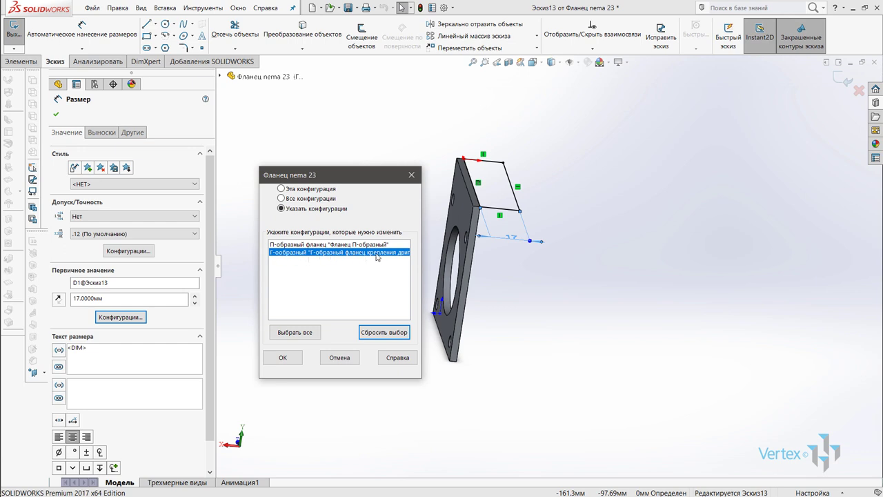
{"action": "left_click", "coordinate": [287, 358]}
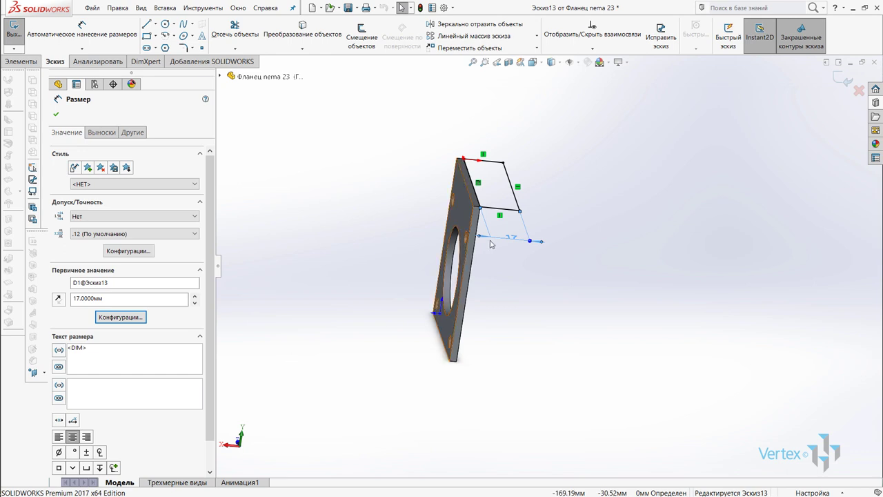
{"action": "left_click", "coordinate": [56, 114]}
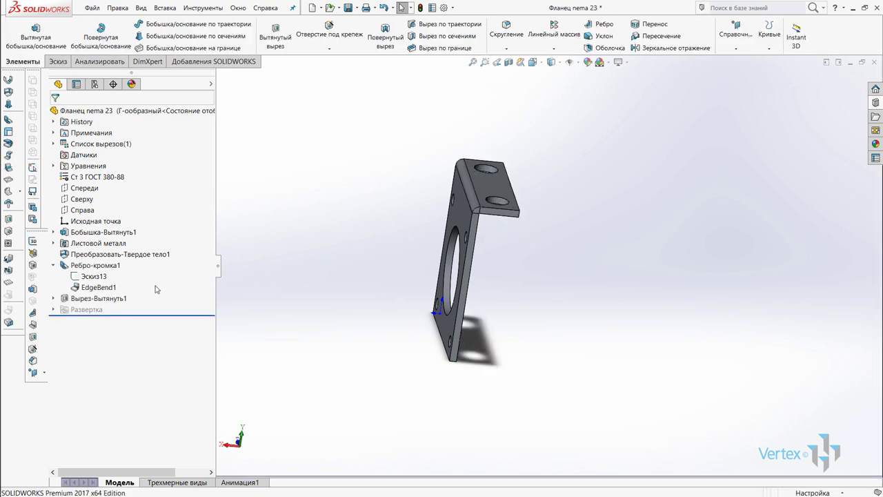
Step: Suppress Вырез-Вытянуть1 in П-образный фланец only via its configuration properties
{"action": "left_click", "coordinate": [114, 300]}
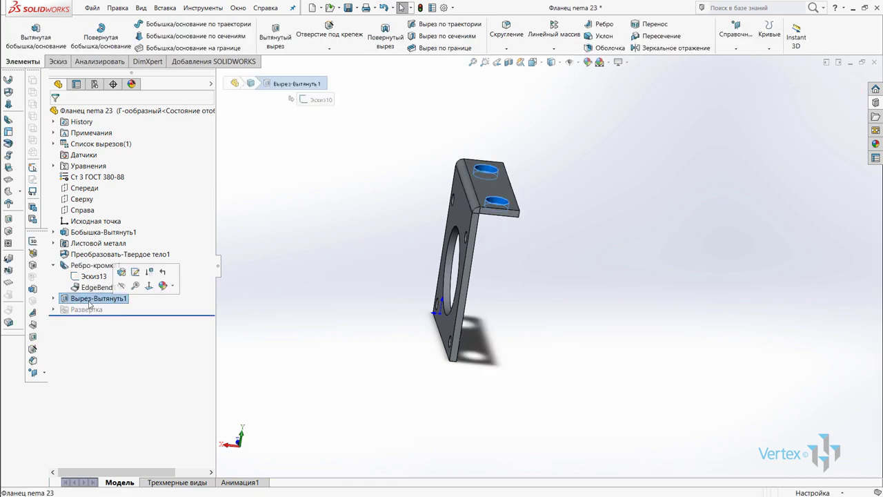
{"action": "middle_click_drag", "start_coordinate": [530, 173], "coordinate": [522, 241]}
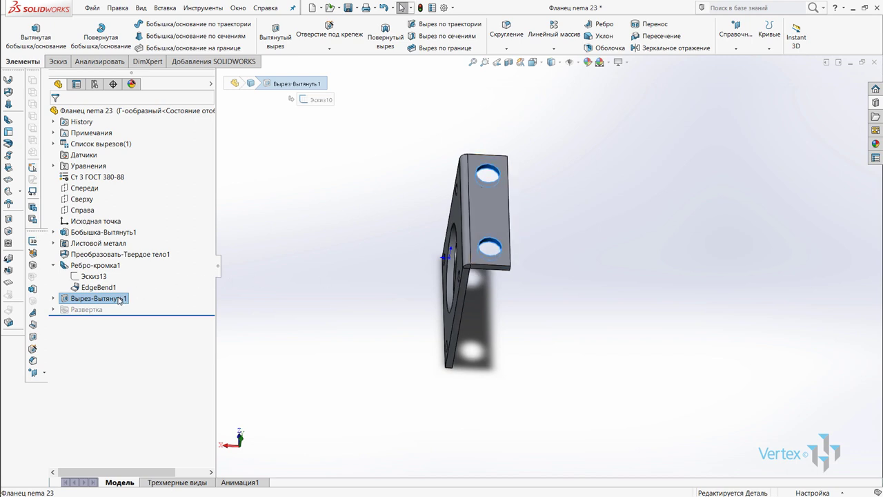
{"action": "right_click", "coordinate": [120, 300]}
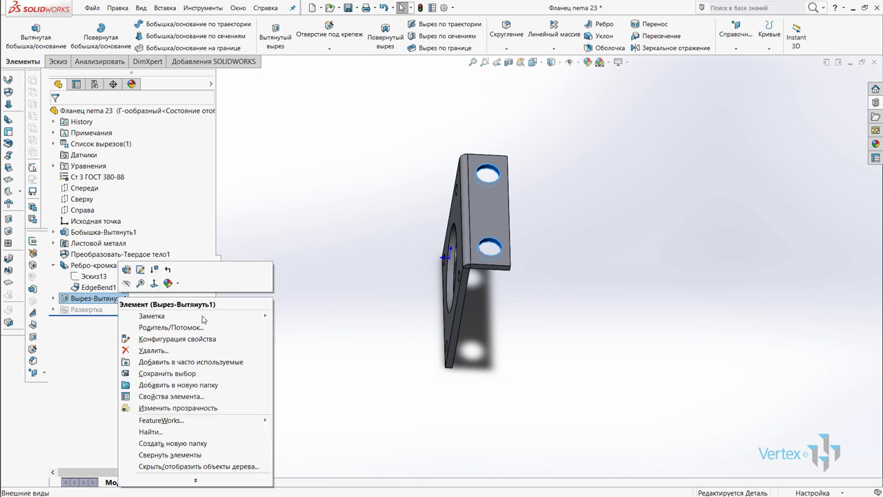
{"action": "left_click", "coordinate": [205, 338]}
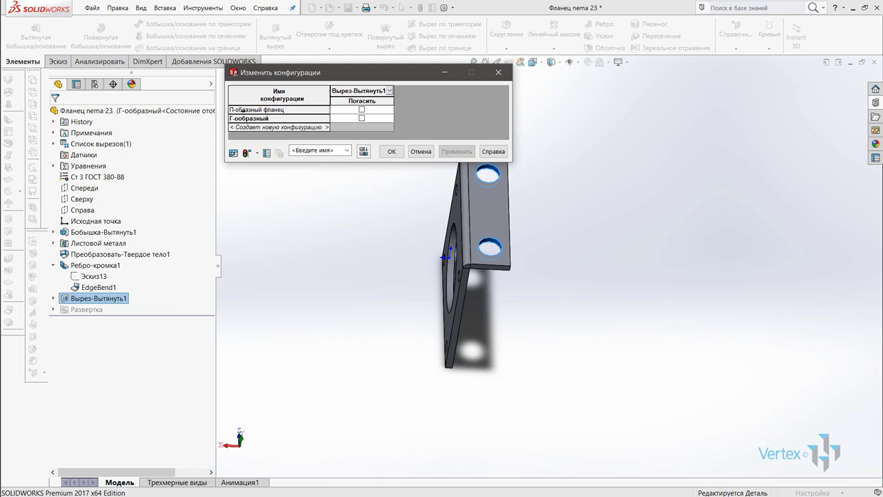
{"action": "left_click", "coordinate": [361, 110]}
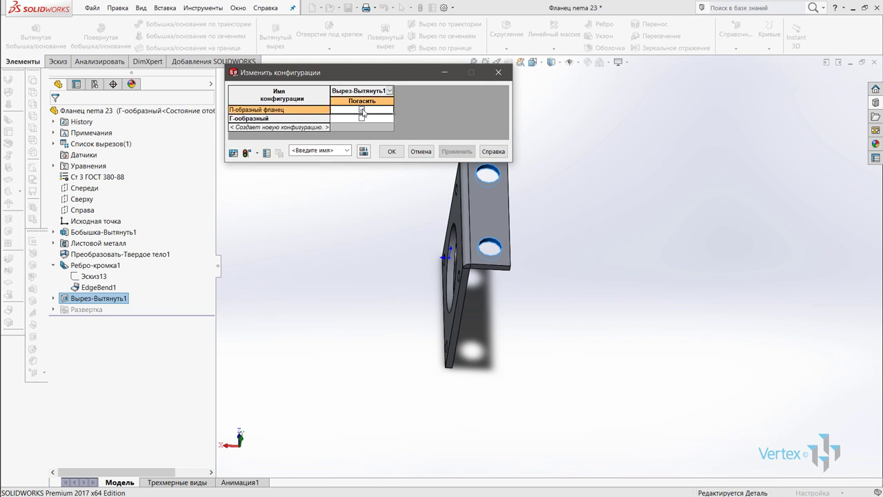
{"action": "left_click", "coordinate": [392, 151]}
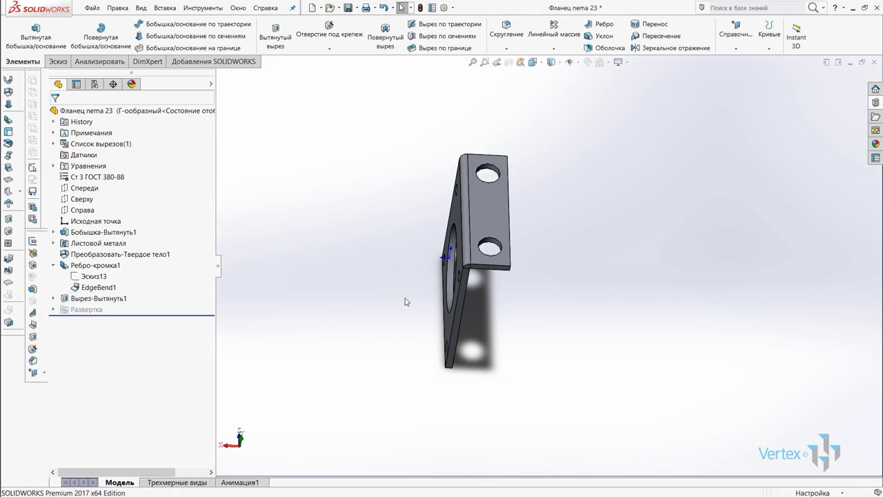
Step: Activate the П-образный фланец configuration and return to the feature tree
{"action": "middle_click_drag", "start_coordinate": [561, 291], "coordinate": [489, 152]}
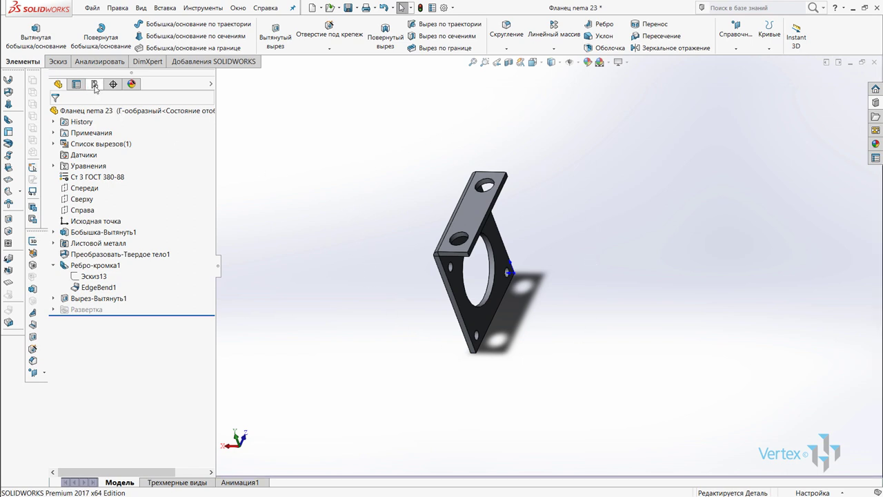
{"action": "left_click", "coordinate": [95, 85]}
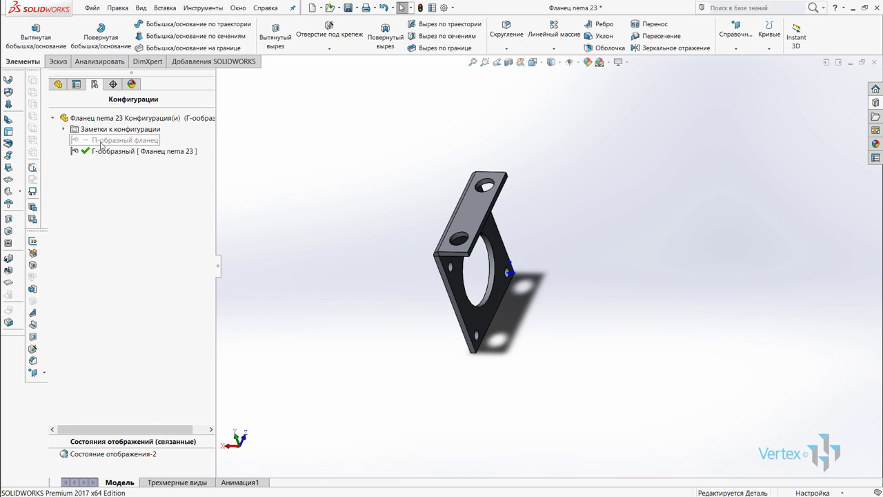
{"action": "double_click", "coordinate": [102, 140]}
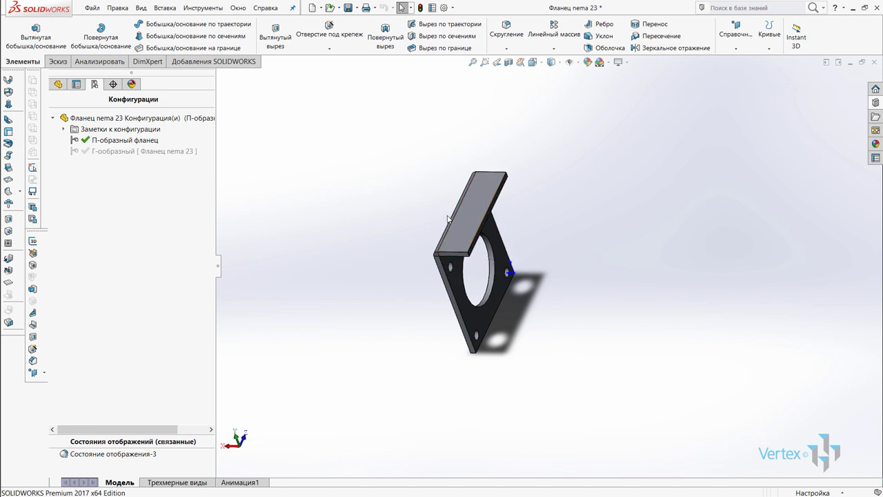
{"action": "left_click", "coordinate": [58, 84]}
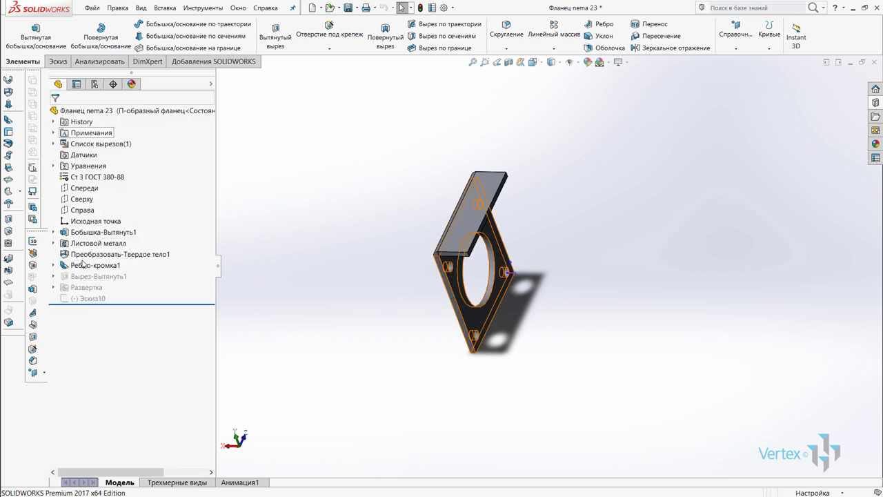
Step: Expand Ребро-кромка1 and bring up the context menu of its sketch Эскиз13
{"action": "left_click", "coordinate": [82, 266]}
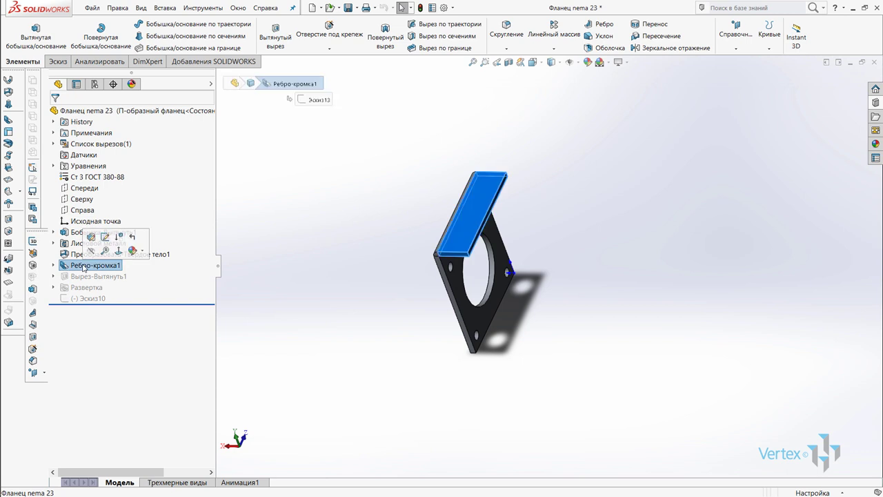
{"action": "left_click", "coordinate": [54, 265]}
{"action": "left_click", "coordinate": [90, 276]}
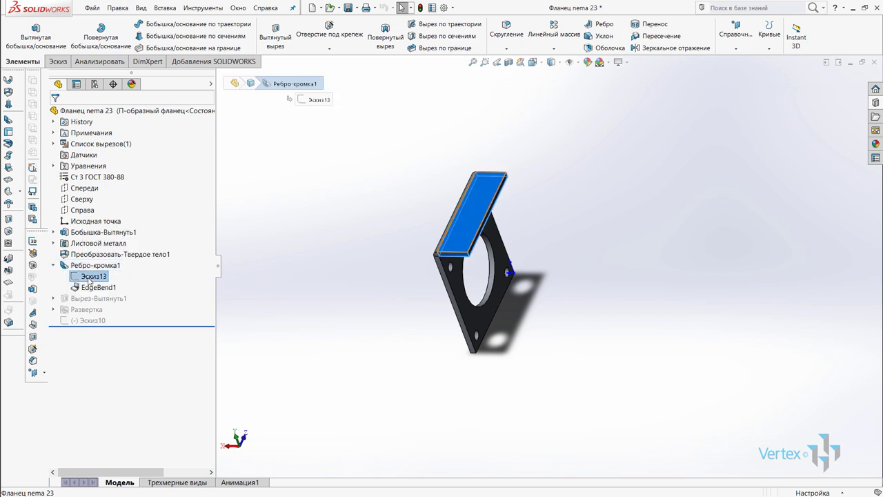
{"action": "right_click", "coordinate": [90, 276]}
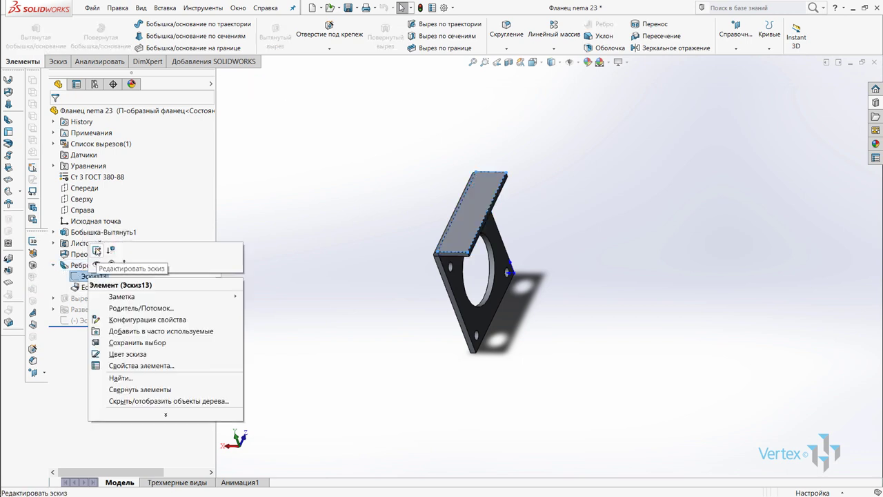
Step: Change the Эскиз13 flange dimension from 17 to 97 mm for this configuration only
{"action": "left_click", "coordinate": [97, 250]}
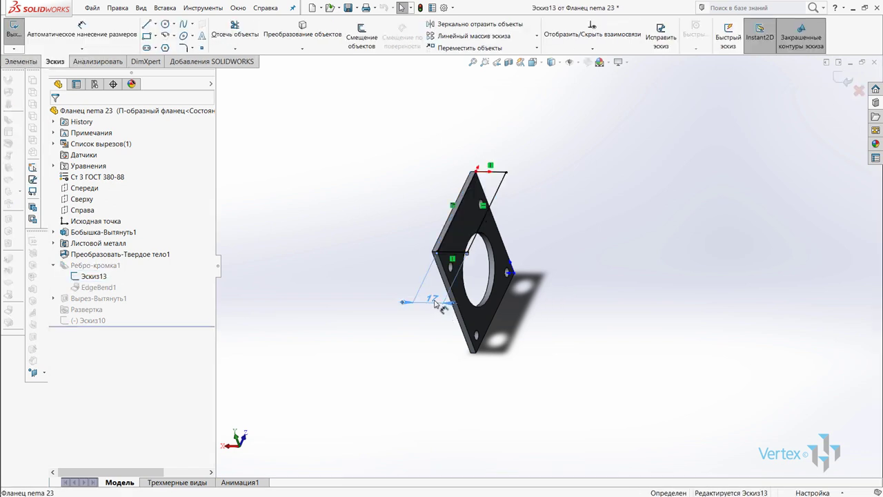
{"action": "double_click", "coordinate": [433, 299]}
{"action": "type", "text": "9"}
{"action": "key", "text": "Return"}
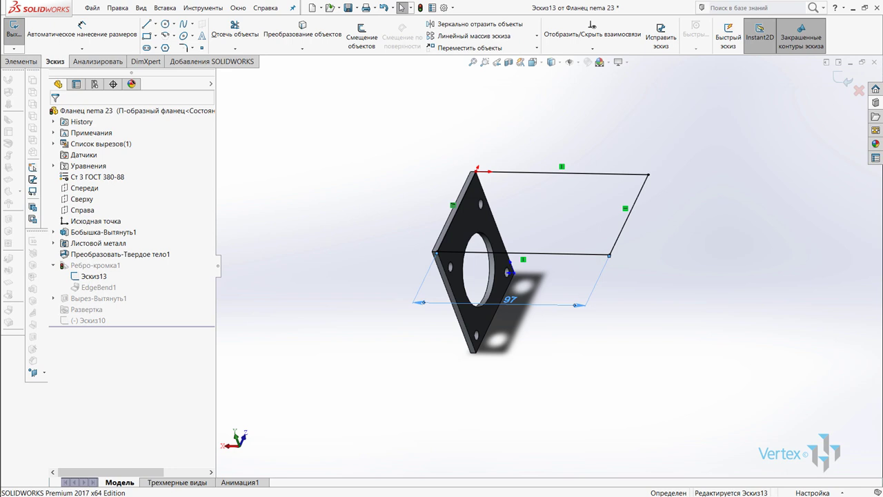
{"action": "left_click", "coordinate": [509, 299]}
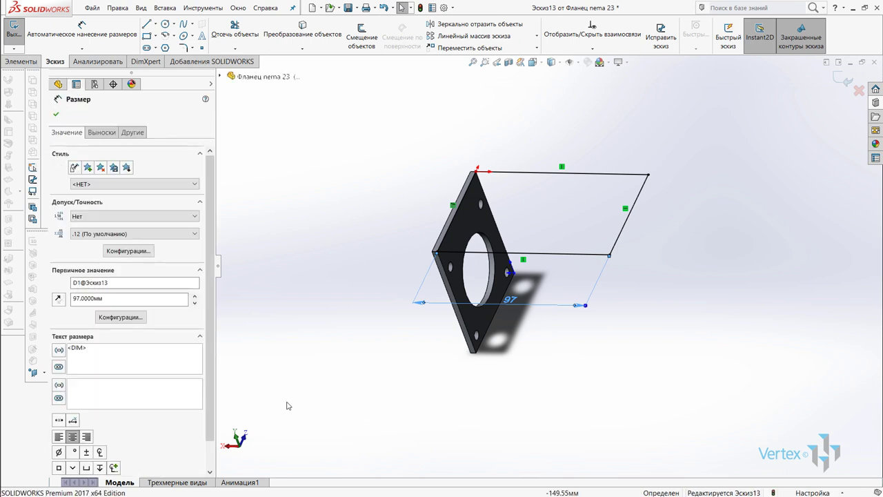
{"action": "left_click", "coordinate": [133, 320]}
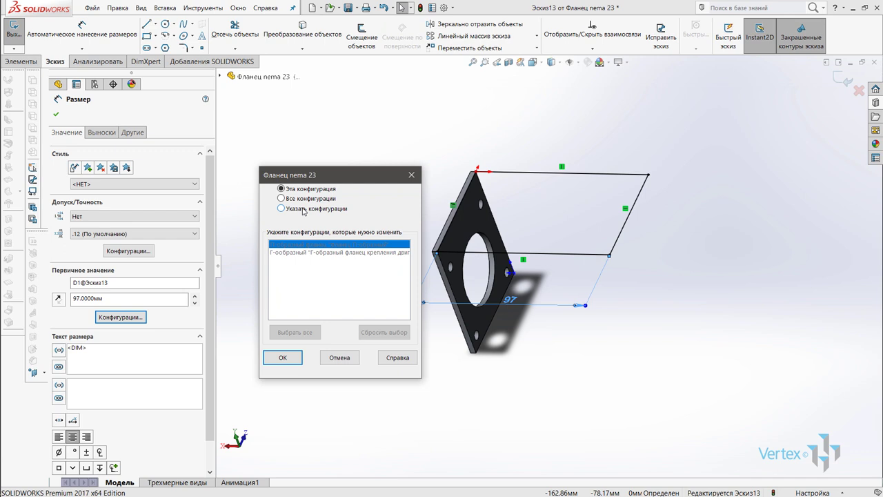
{"action": "left_click_drag", "start_coordinate": [280, 179], "coordinate": [283, 150]}
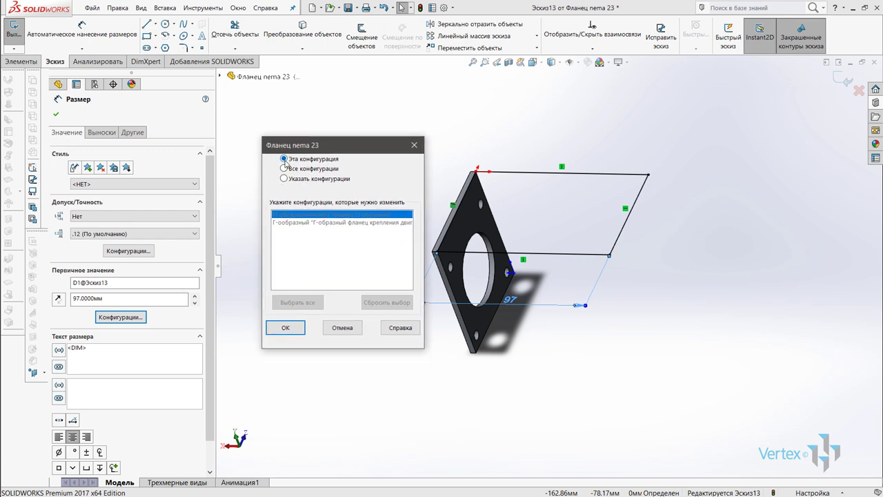
{"action": "left_click", "coordinate": [288, 328]}
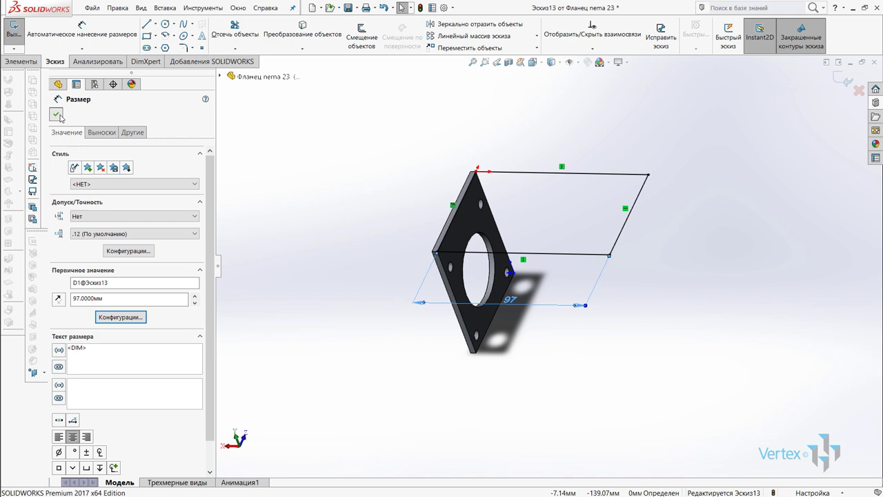
Step: Confirm the 97 mm dimension and exit Эскиз13 to rebuild the wider top flange
{"action": "left_click", "coordinate": [56, 115]}
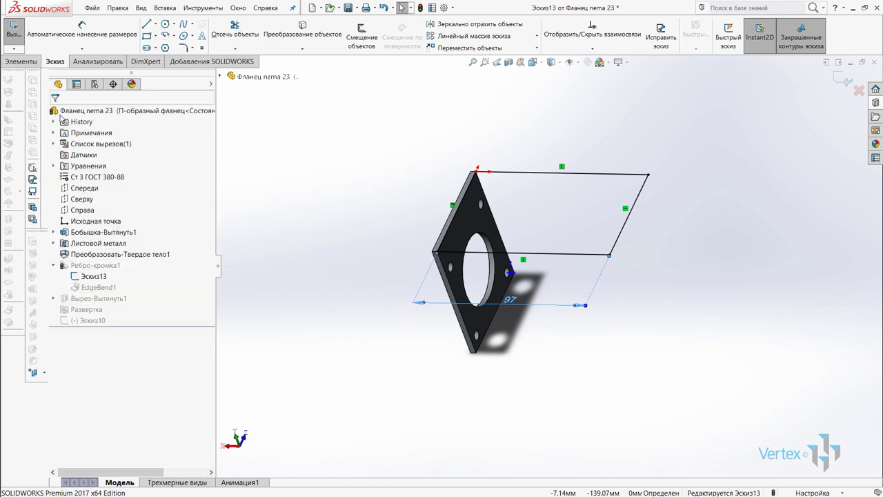
{"action": "left_click", "coordinate": [846, 83]}
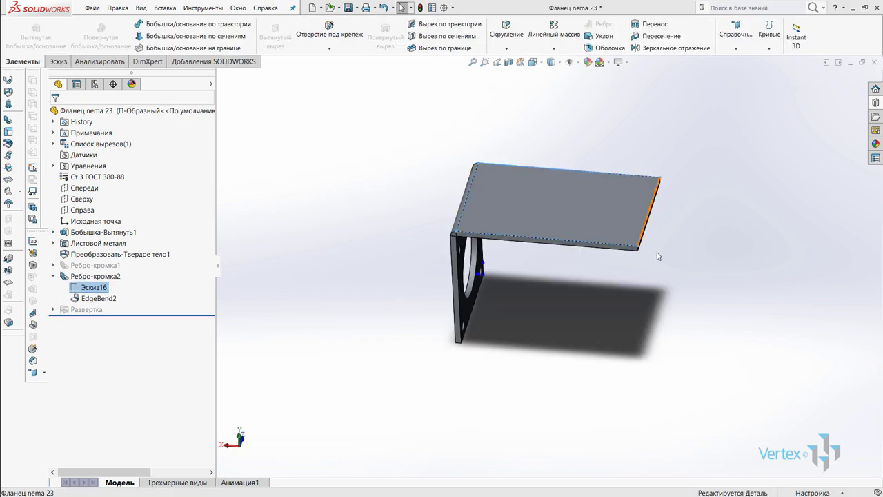
{"action": "middle_click_drag", "start_coordinate": [617, 252], "coordinate": [613, 213]}
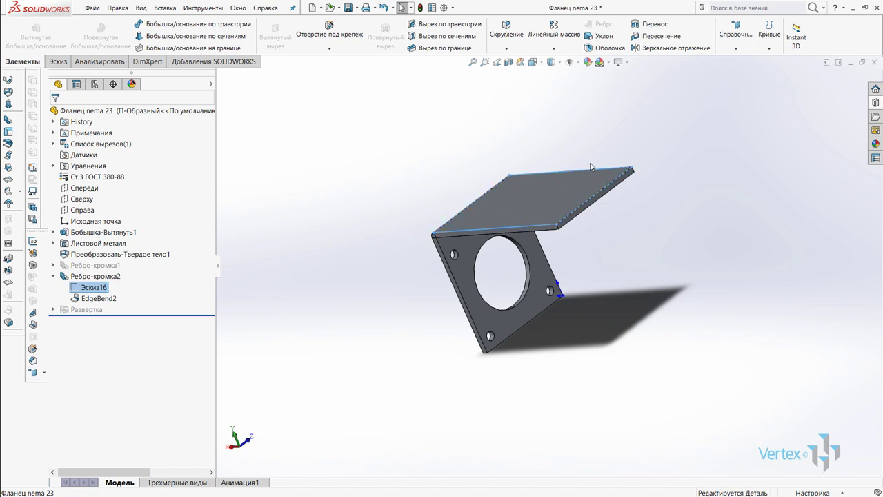
Step: Add a 55 mm edge flange on the far top-flange edge, making the bracket U-shaped
{"action": "left_click", "coordinate": [616, 204]}
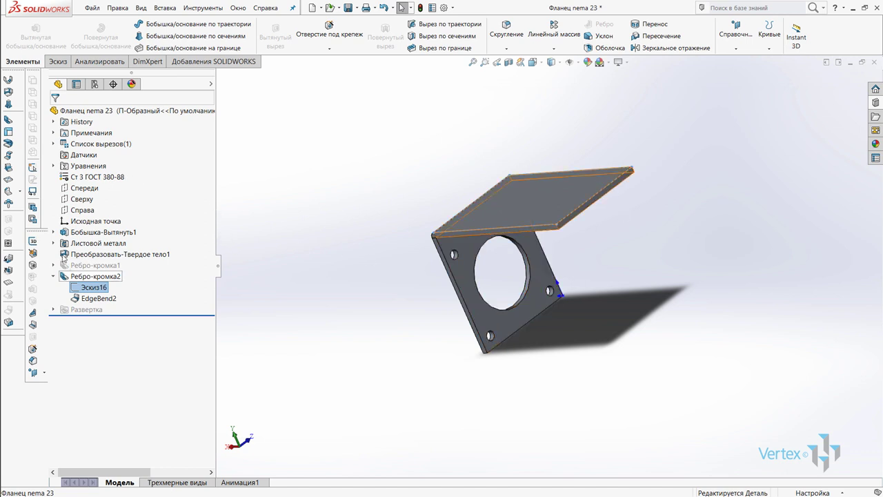
{"action": "left_click", "coordinate": [8, 120]}
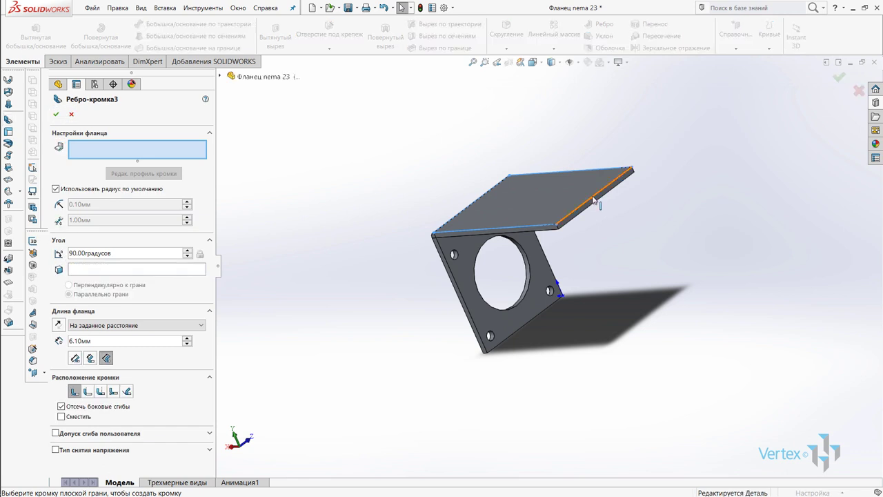
{"action": "left_click", "coordinate": [641, 286]}
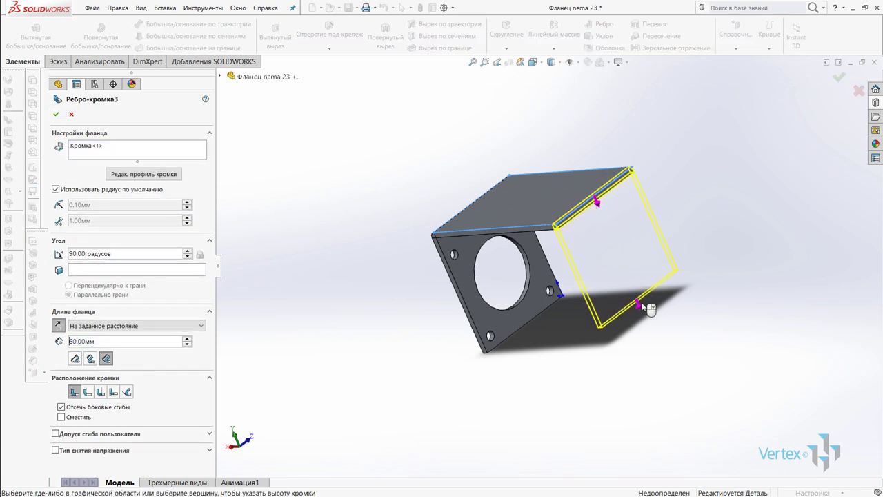
{"action": "left_click", "coordinate": [645, 307]}
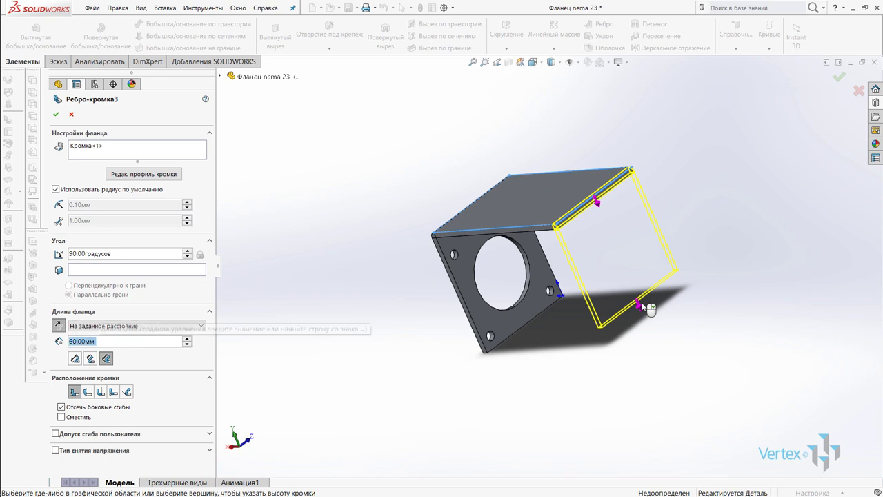
{"action": "type", "text": "55"}
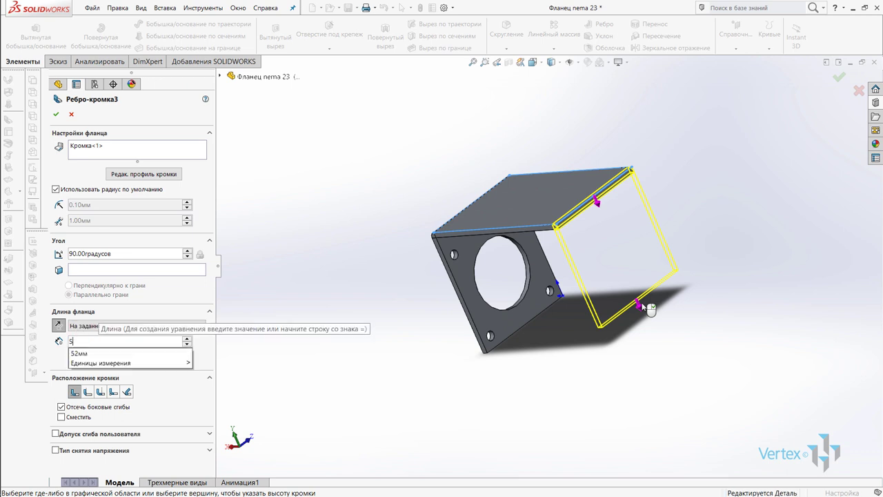
{"action": "key", "text": "Return"}
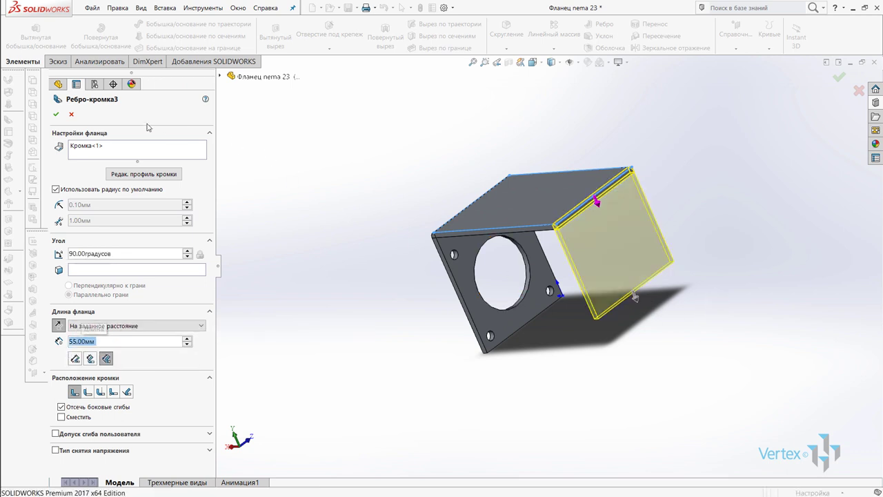
{"action": "key", "text": "Return"}
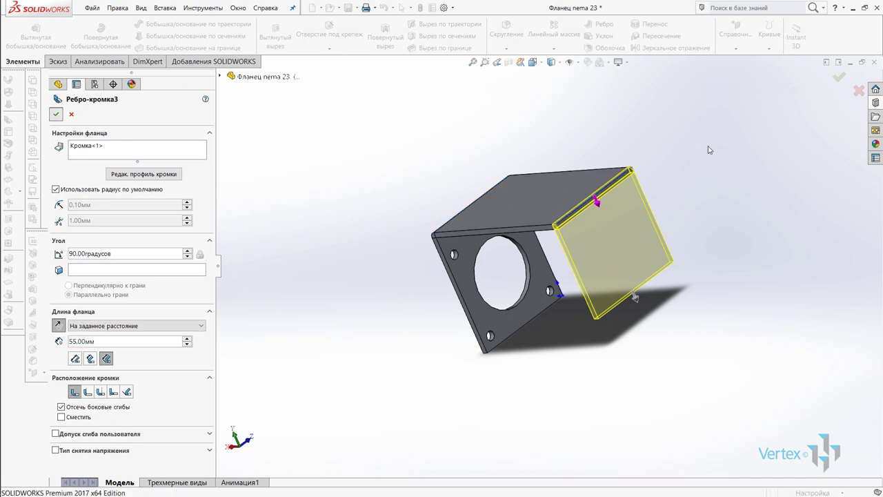
{"action": "left_click", "coordinate": [624, 222]}
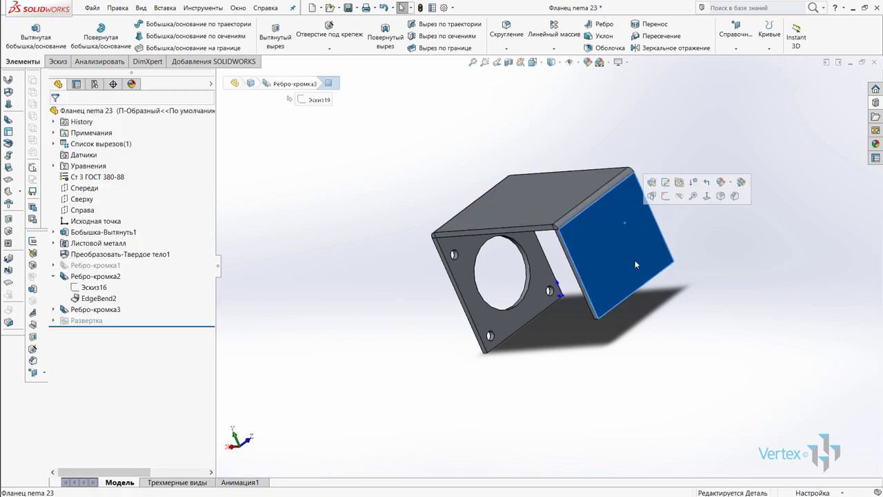
Step: Face the flange, draw a vertical centerline, and mirror the two hole circles across it
{"action": "left_click", "coordinate": [543, 65]}
{"action": "left_click", "coordinate": [594, 119]}
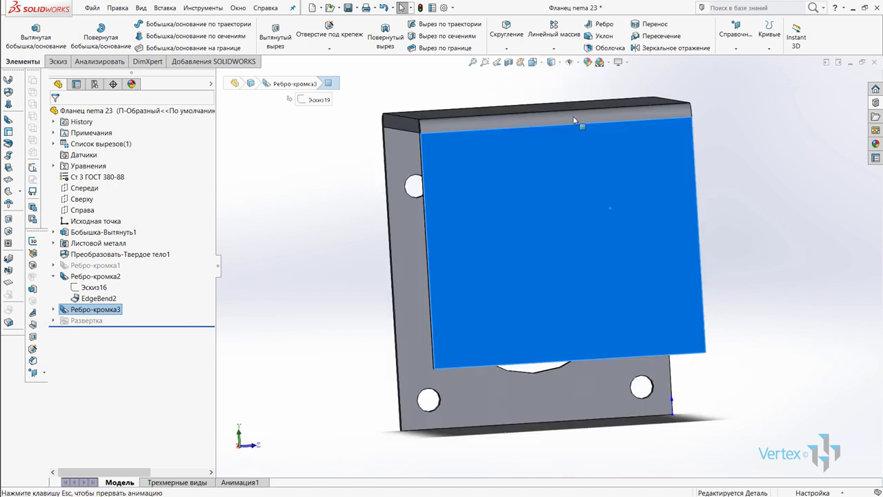
{"action": "left_click", "coordinate": [58, 62]}
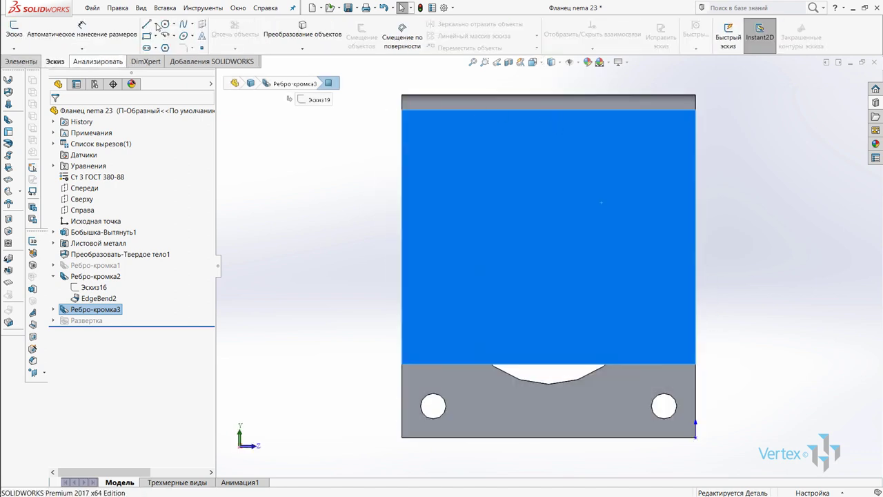
{"action": "left_click", "coordinate": [157, 26]}
{"action": "left_click", "coordinate": [182, 60]}
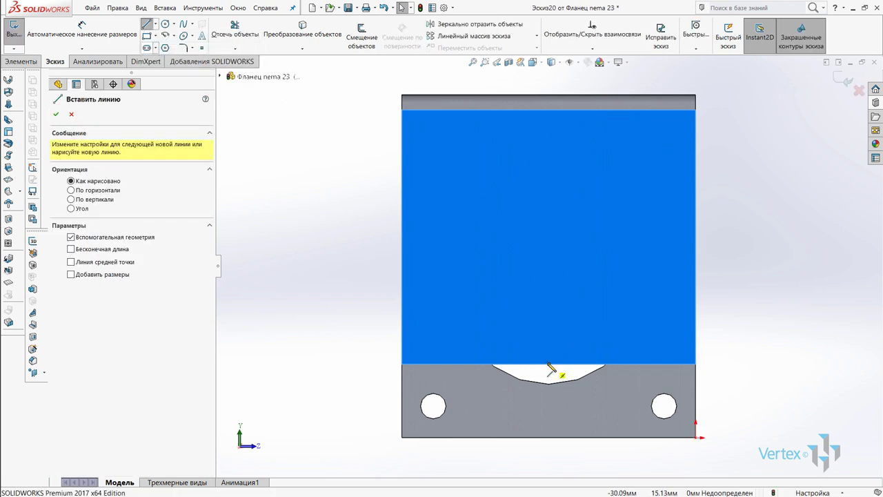
{"action": "left_click", "coordinate": [548, 84]}
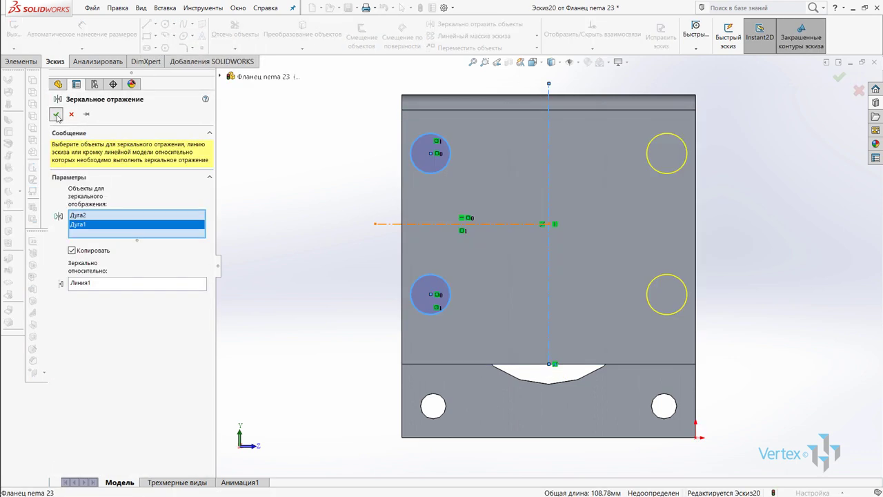
{"action": "key", "text": "Return"}
Step: Cut the four holes through the right flange with a 10 mm extruded cut (Вырез-Вытянуть1)
{"action": "key", "text": "ctrl+7"}
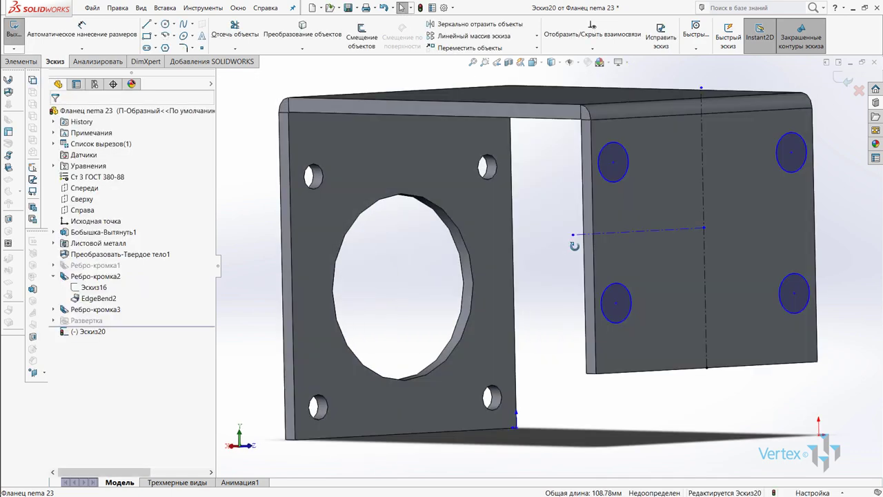
{"action": "left_click", "coordinate": [26, 61]}
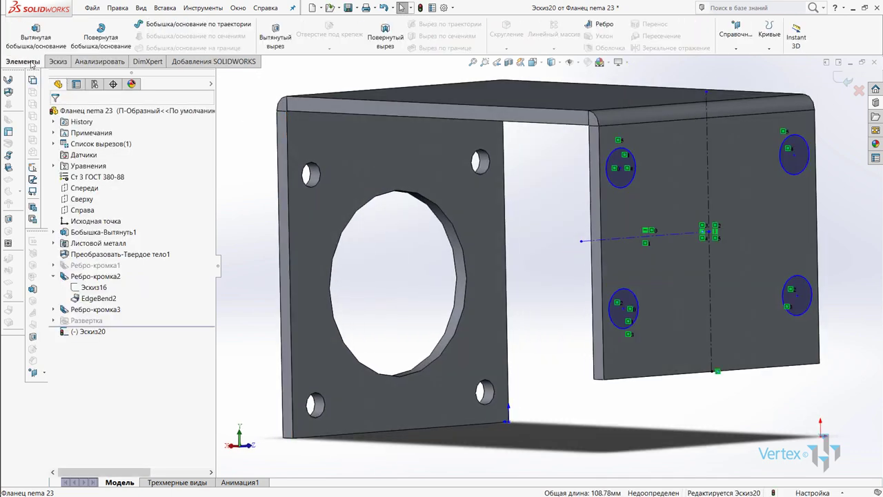
{"action": "left_click", "coordinate": [266, 43]}
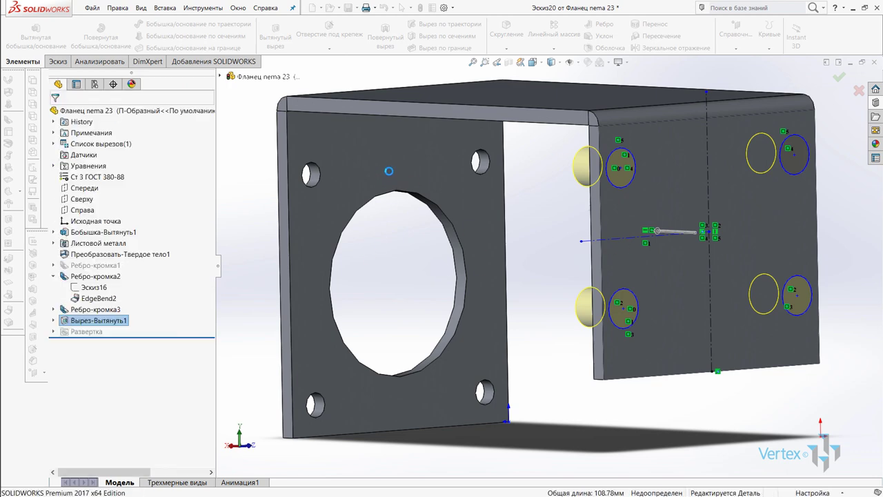
{"action": "middle_click_drag", "start_coordinate": [431, 130], "coordinate": [372, 182]}
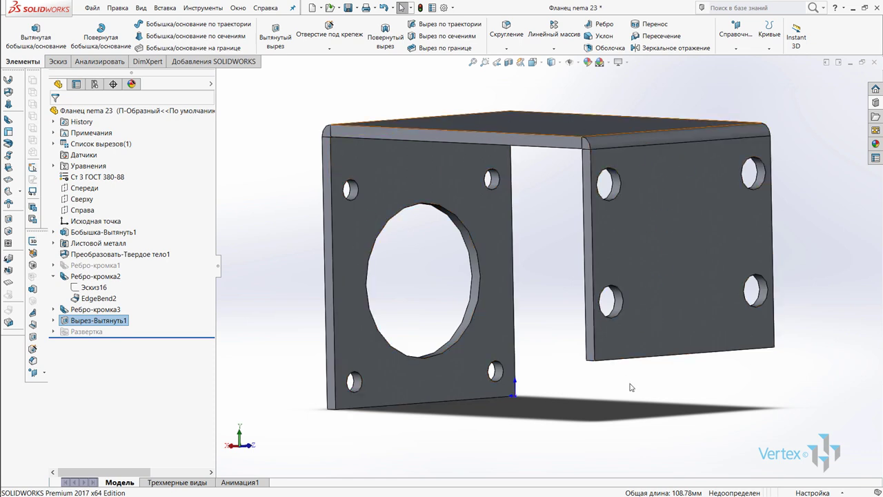
Step: Use Configure Feature on Ребро-кромка3 to tick Suppress for Г-образный only
{"action": "mouse_move", "coordinate": [371, 276]}
{"action": "middle_mouse_down"}
{"action": "mouse_move", "coordinate": [404, 319]}
{"action": "mouse_move", "coordinate": [599, 118]}
{"action": "middle_mouse_up"}
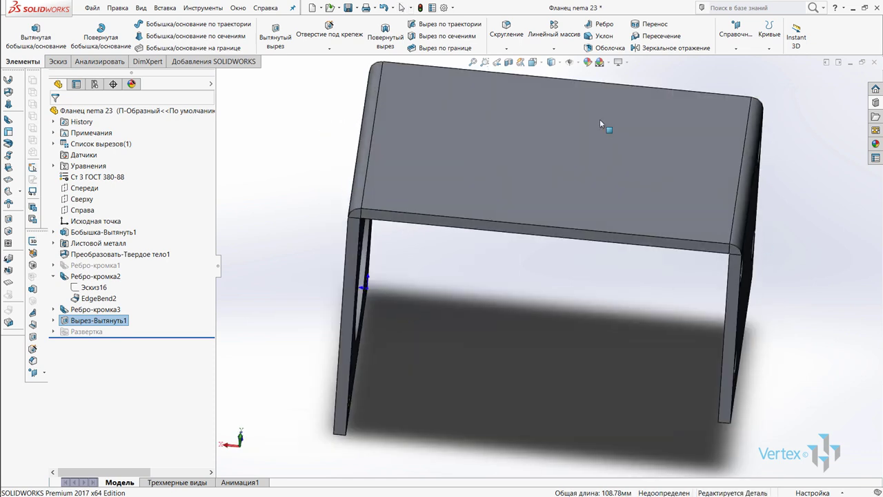
{"action": "middle_click_drag", "start_coordinate": [697, 374], "coordinate": [348, 176]}
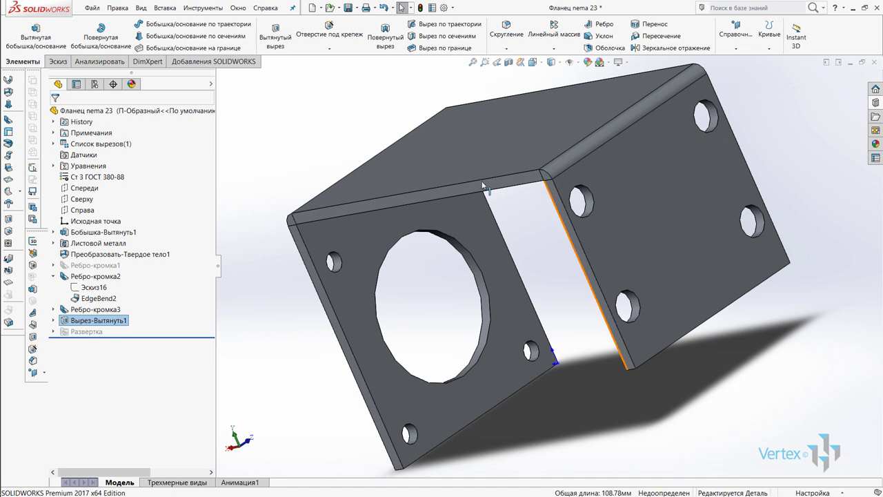
{"action": "right_click", "coordinate": [94, 308]}
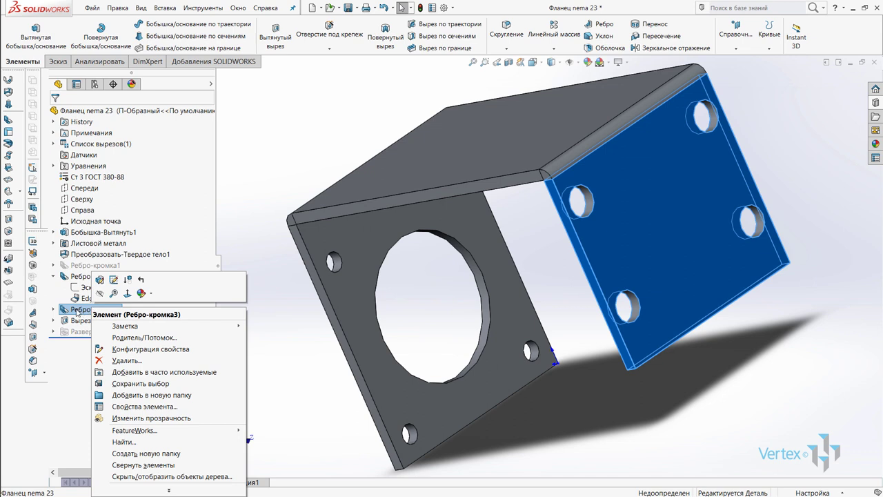
{"action": "left_click", "coordinate": [150, 348]}
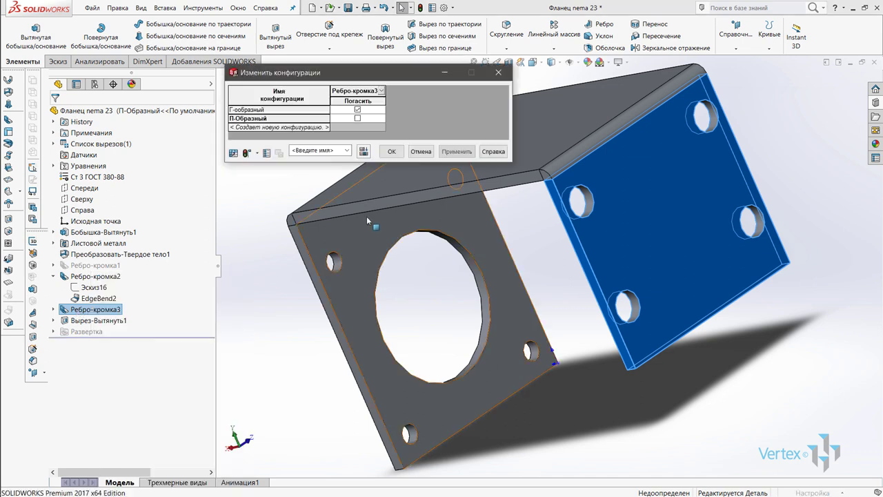
{"action": "left_click_drag", "start_coordinate": [388, 80], "coordinate": [511, 115]}
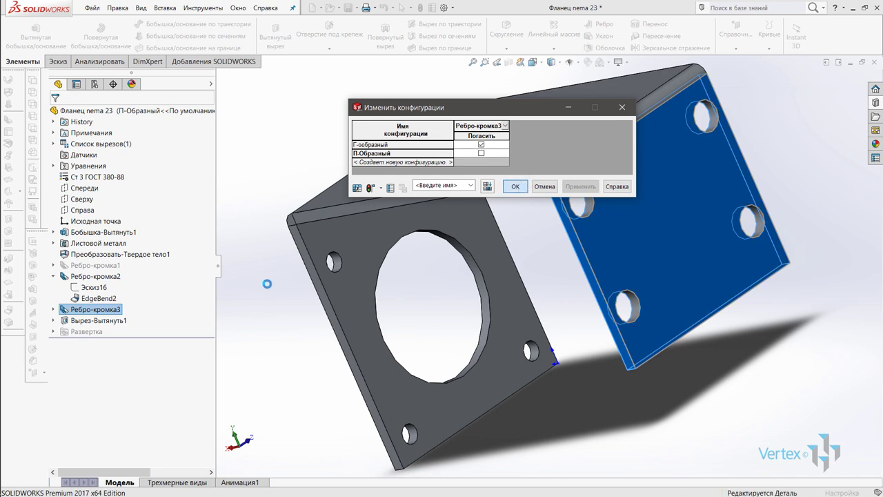
{"action": "left_click", "coordinate": [98, 320]}
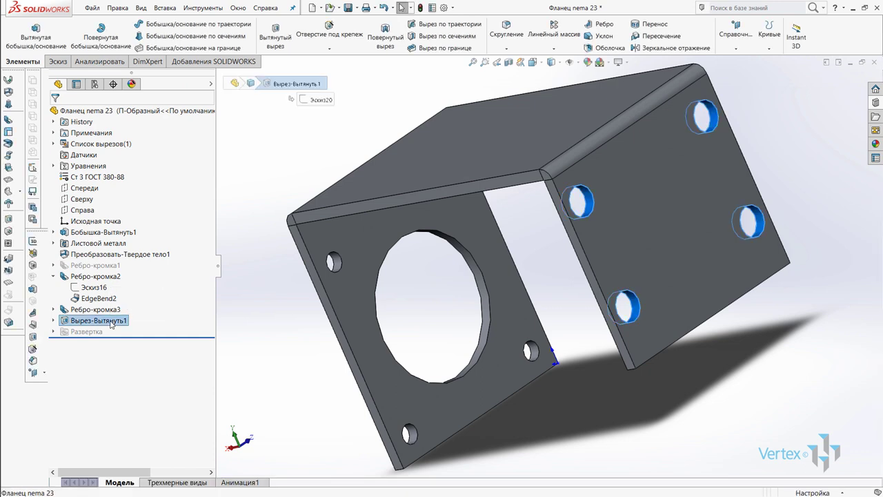
Step: Use Configure Feature on Вырез-Вытянуть1 to suppress the hole cut in Г-образный only
{"action": "right_click", "coordinate": [110, 321]}
{"action": "left_click", "coordinate": [138, 349]}
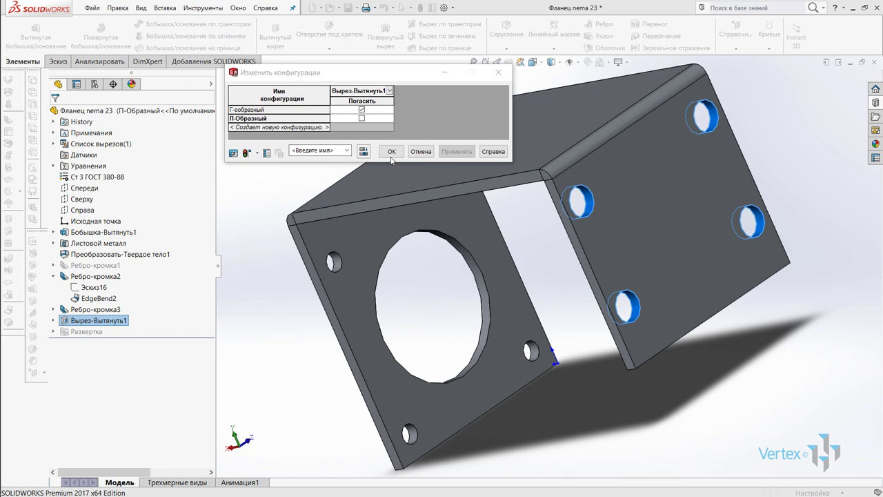
{"action": "left_click", "coordinate": [391, 153]}
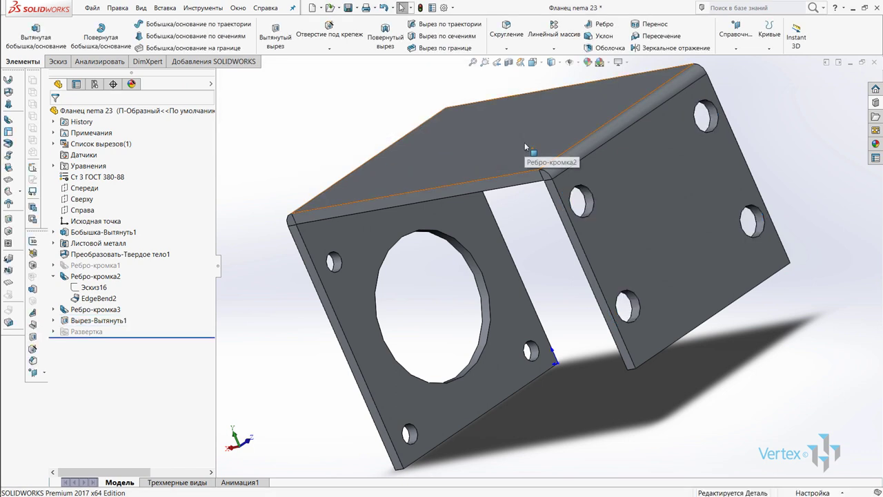
{"action": "scroll", "coordinate": [477, 187], "scroll_direction": "up", "scroll_amount": 3}
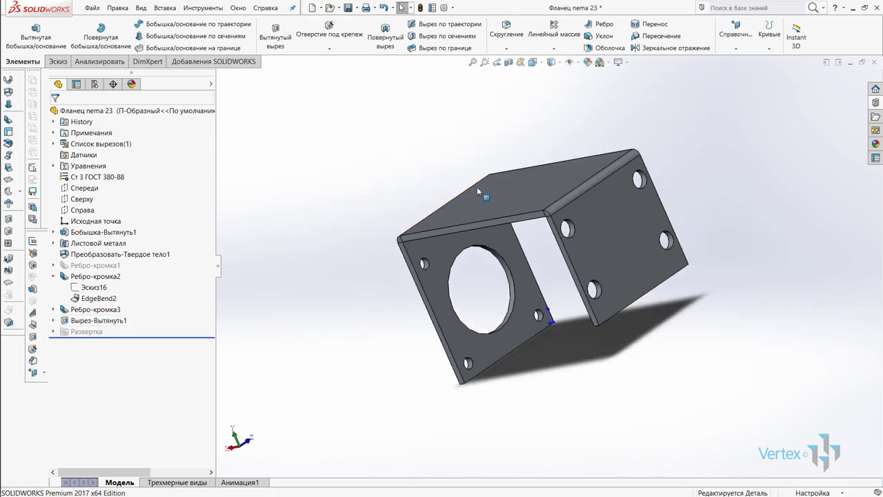
{"action": "mouse_move", "coordinate": [477, 186]}
{"action": "middle_mouse_down"}
{"action": "mouse_move", "coordinate": [613, 271]}
{"action": "mouse_move", "coordinate": [593, 265]}
{"action": "middle_mouse_up"}
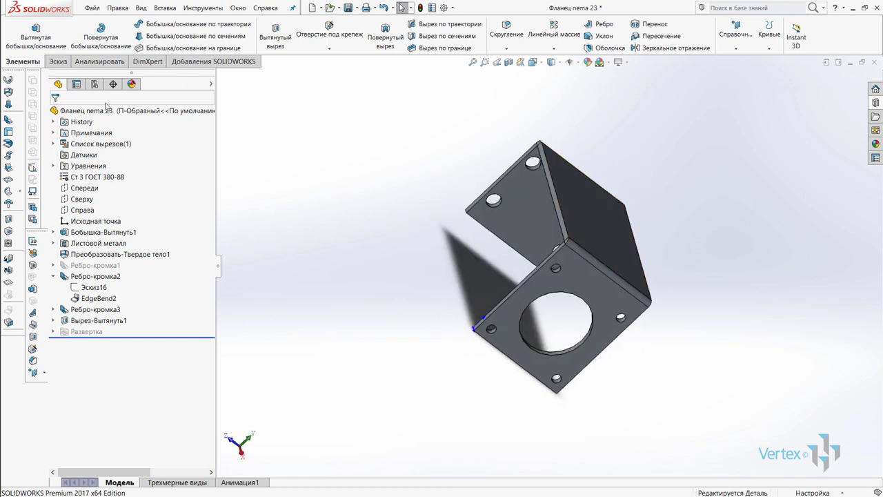
Step: Activate the L-shaped Г-образный configuration in ConfigurationManager
{"action": "left_click", "coordinate": [95, 84]}
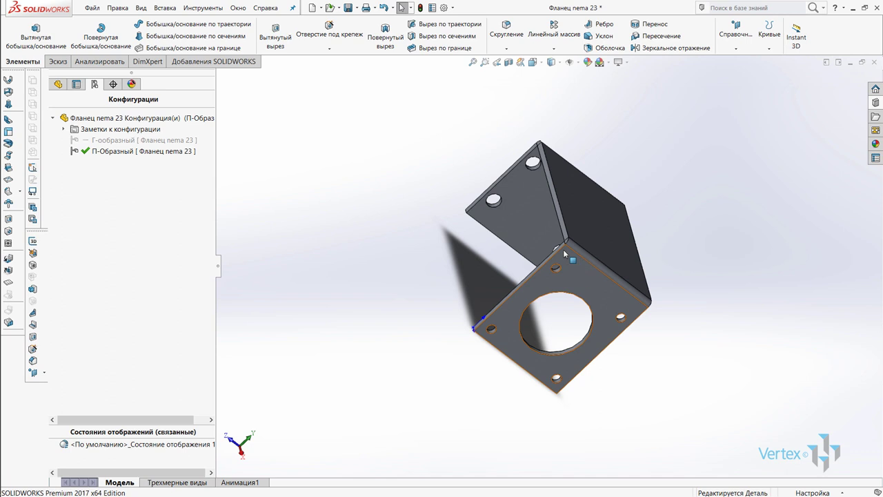
{"action": "middle_click_drag", "start_coordinate": [563, 249], "coordinate": [676, 192]}
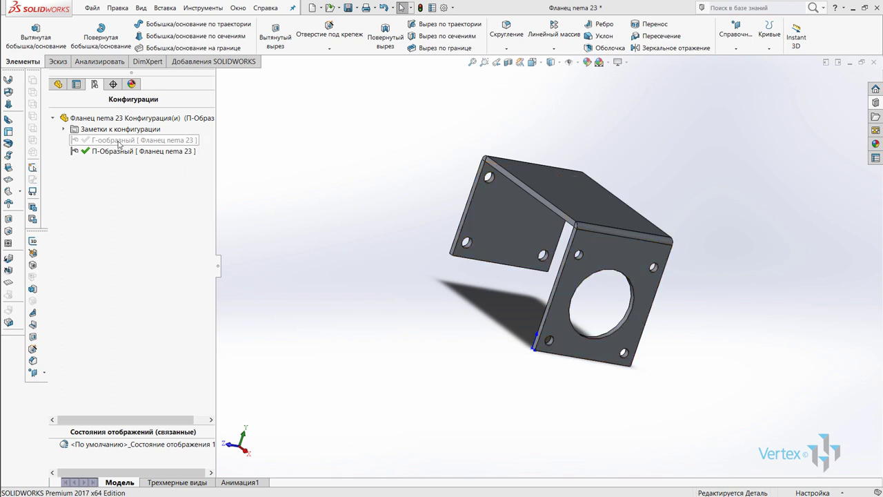
{"action": "double_click", "coordinate": [118, 140]}
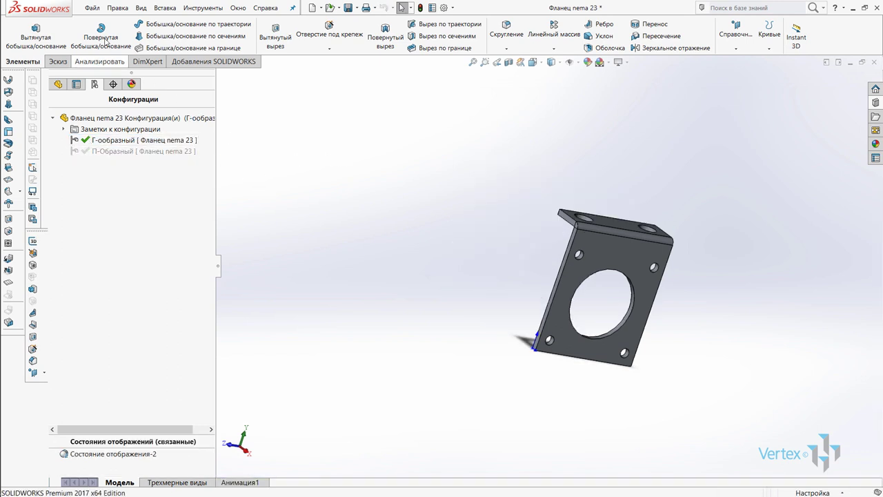
Step: Create a new document from the assembly template
{"action": "left_click", "coordinate": [92, 8]}
{"action": "left_click", "coordinate": [109, 23]}
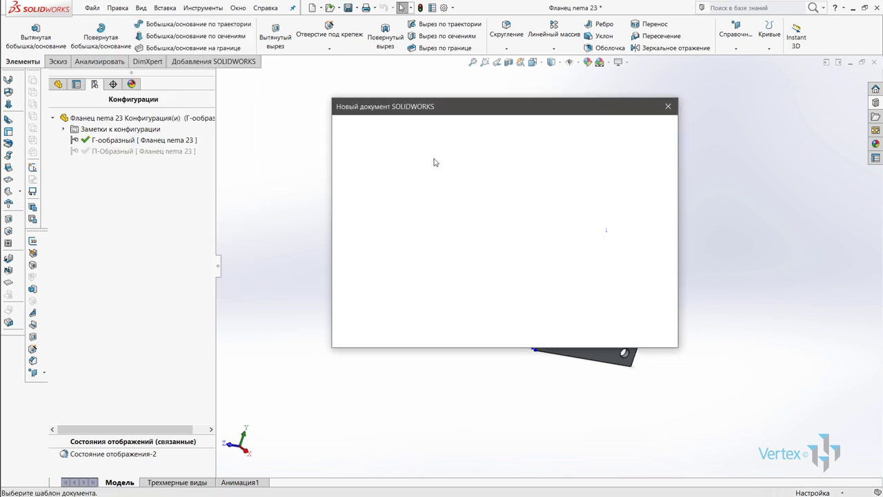
{"action": "left_click", "coordinate": [400, 149]}
{"action": "left_click", "coordinate": [547, 324]}
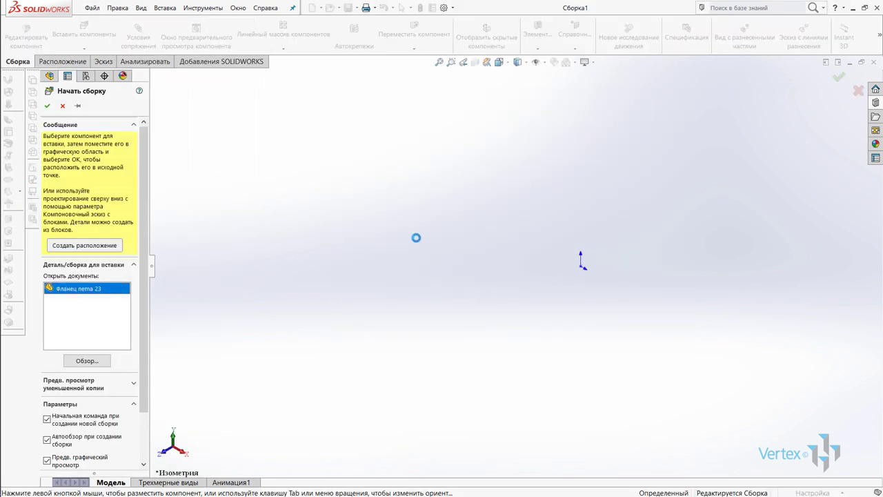
Step: Place 'Фланец пема 23' at the origin, add a second copy to its right, then clear the selection
{"action": "left_click", "coordinate": [437, 238]}
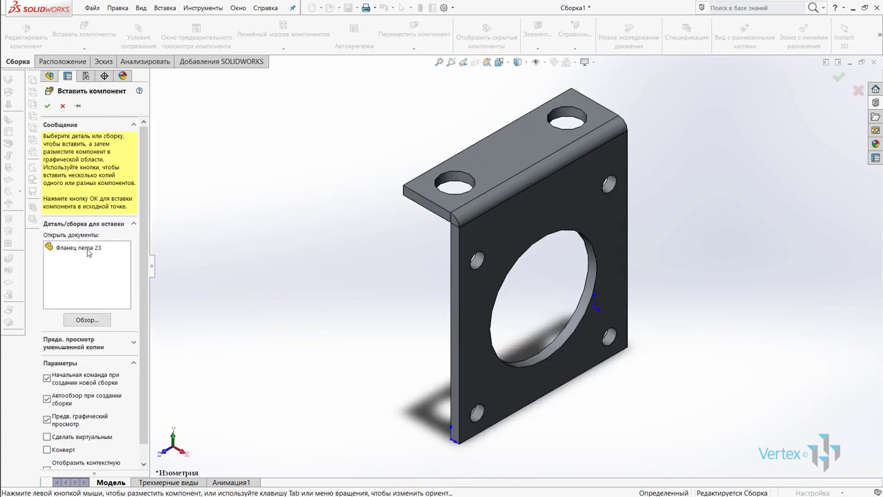
{"action": "left_click", "coordinate": [745, 250]}
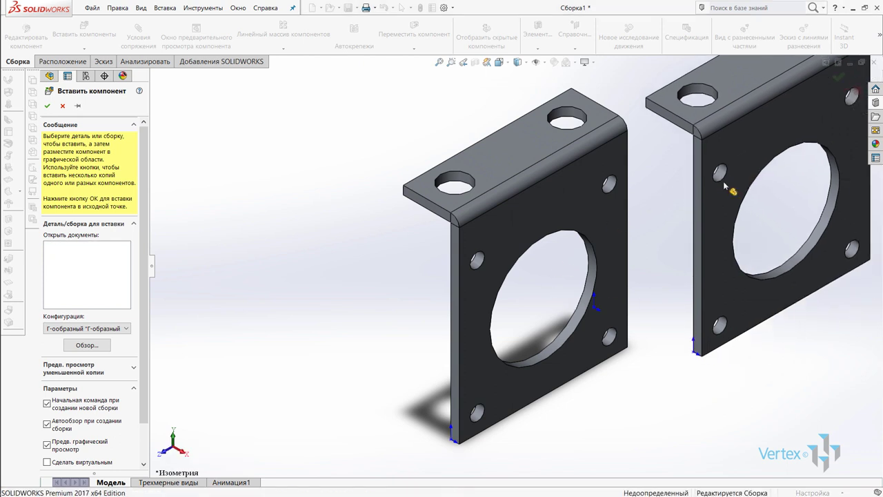
{"action": "scroll", "coordinate": [726, 190], "scroll_direction": "up", "scroll_amount": 2}
{"action": "scroll", "coordinate": [726, 191], "scroll_direction": "up", "scroll_amount": 1}
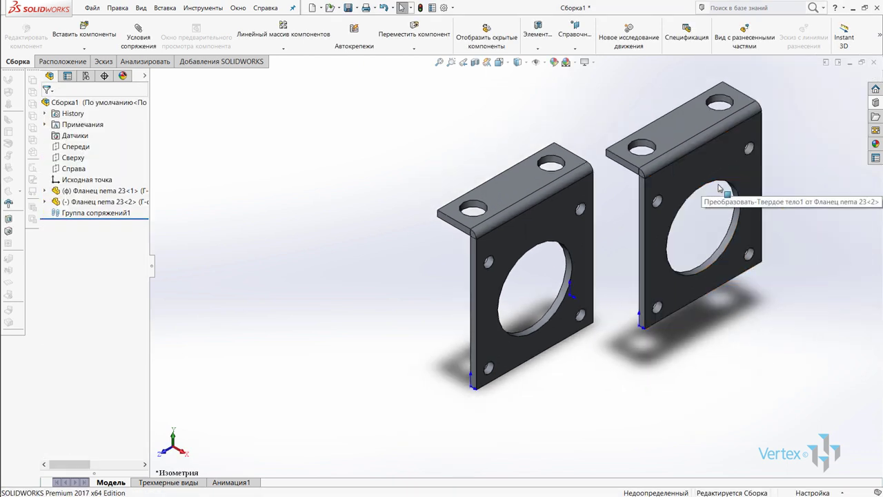
{"action": "scroll", "coordinate": [726, 190], "scroll_direction": "up", "scroll_amount": 1}
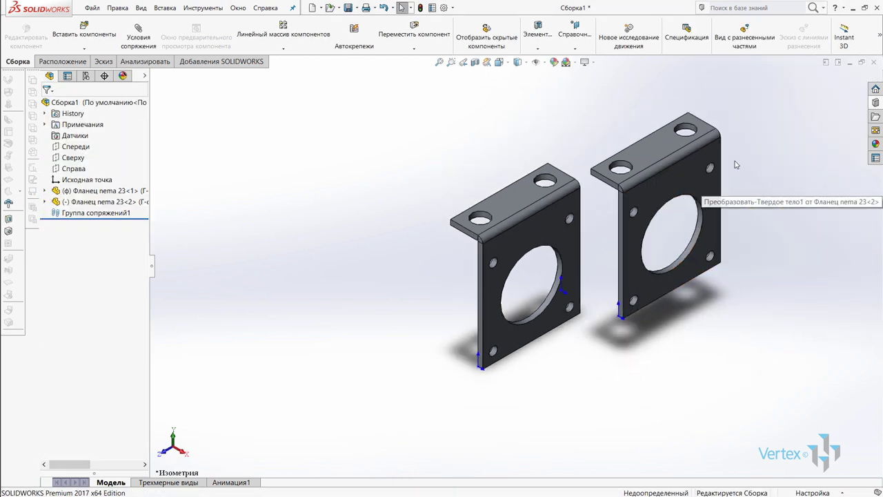
{"action": "left_click", "coordinate": [656, 158]}
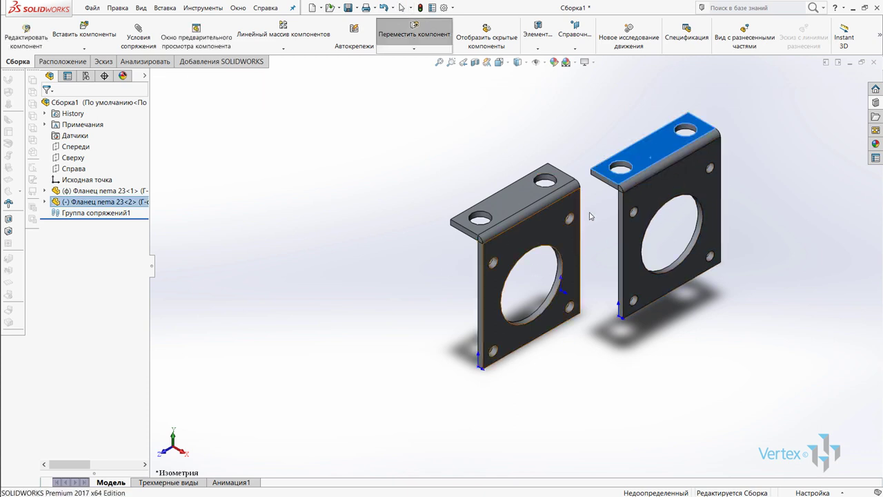
{"action": "key", "text": "Escape"}
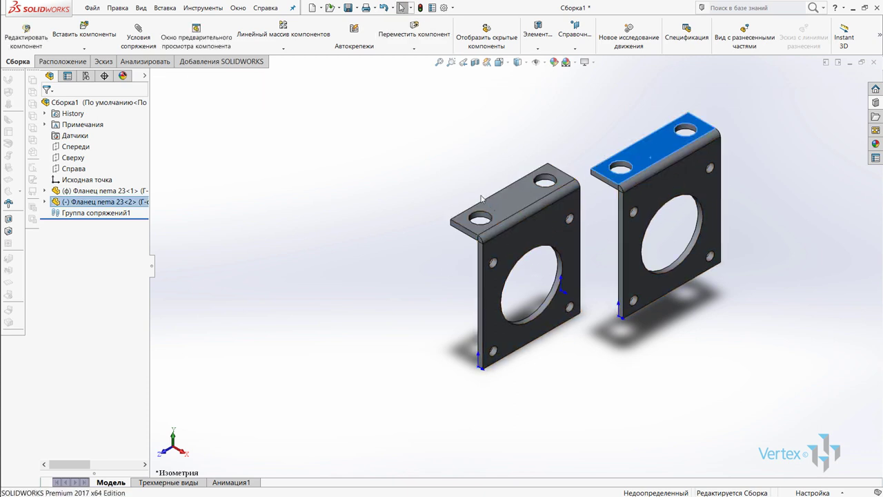
{"action": "left_click", "coordinate": [504, 209]}
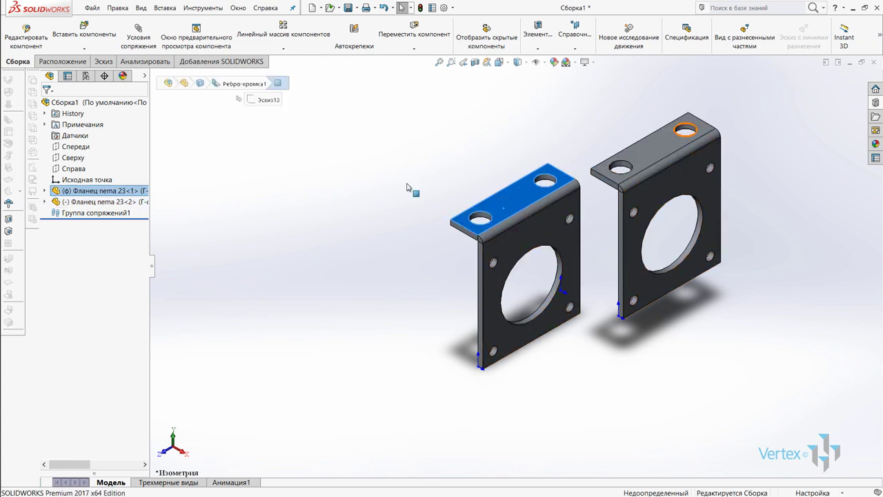
{"action": "left_click", "coordinate": [235, 214]}
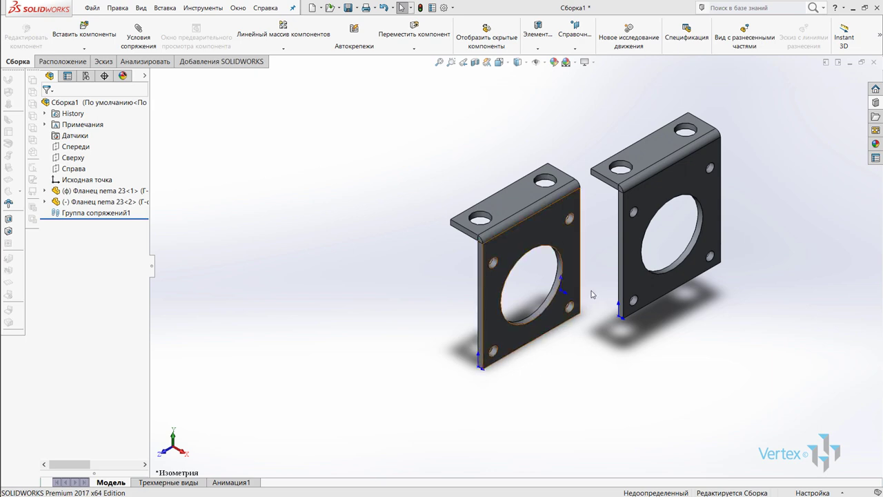
Step: Set Фланец nema 23<2>'s component configuration to П-Образный
{"action": "right_click", "coordinate": [677, 177]}
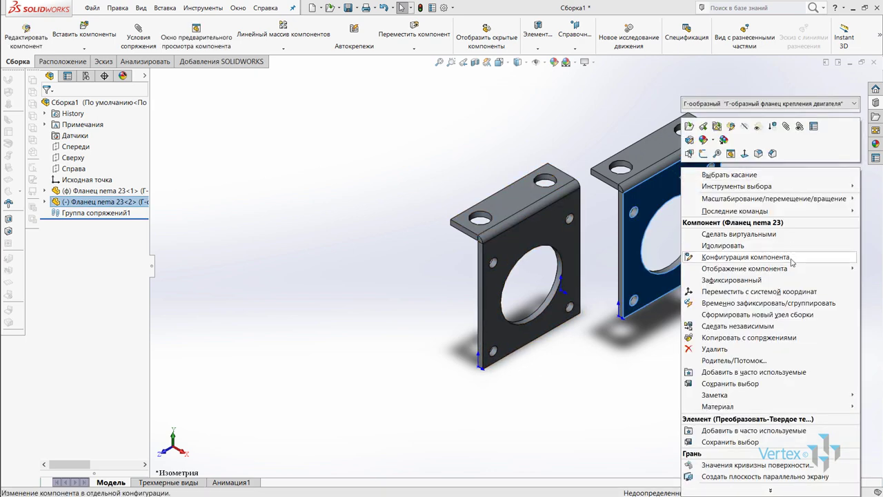
{"action": "left_click", "coordinate": [792, 261]}
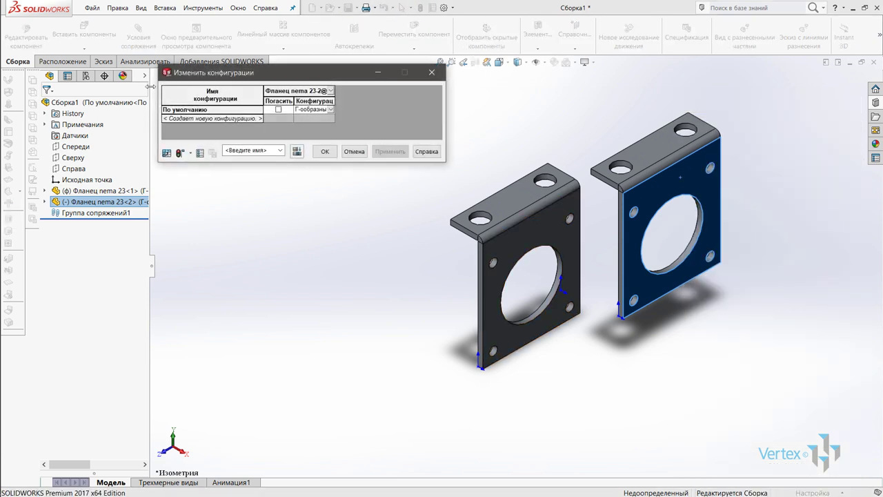
{"action": "left_click", "coordinate": [330, 109]}
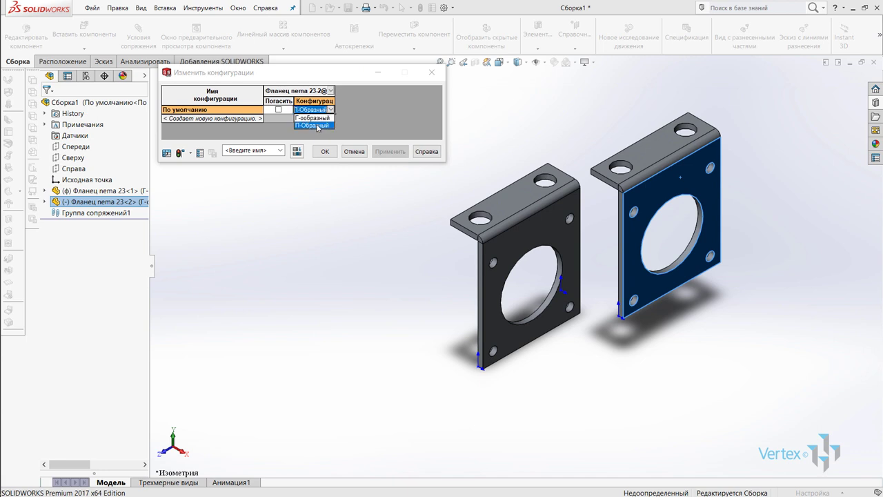
{"action": "left_click", "coordinate": [316, 126]}
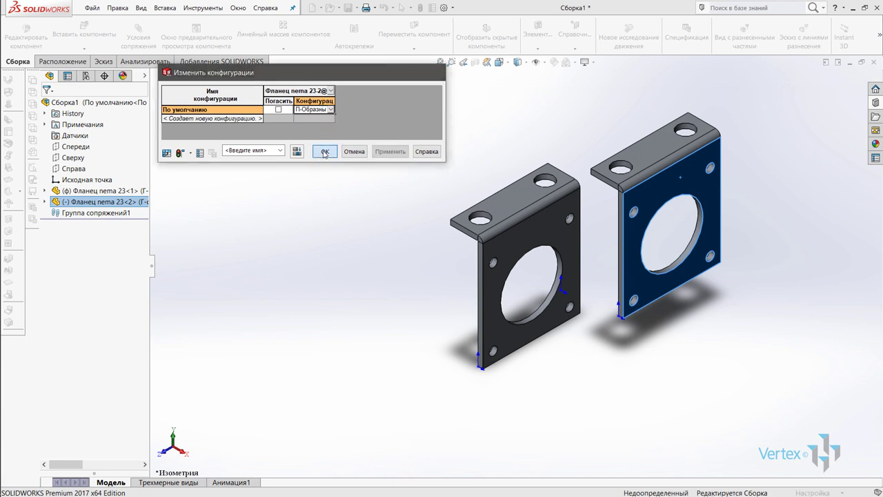
{"action": "left_click", "coordinate": [324, 152]}
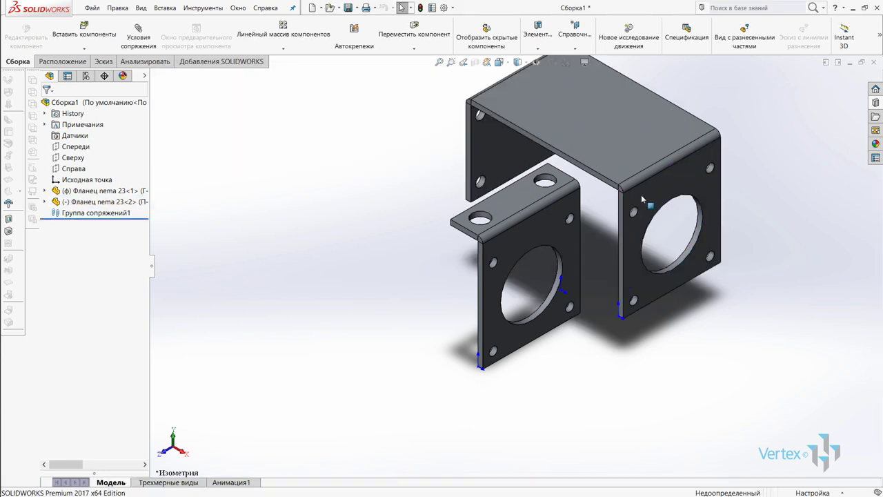
Step: Resize the FeatureManager panel to show full component names and reorient the assembly view
{"action": "scroll", "coordinate": [652, 227], "scroll_direction": "up", "scroll_amount": 5}
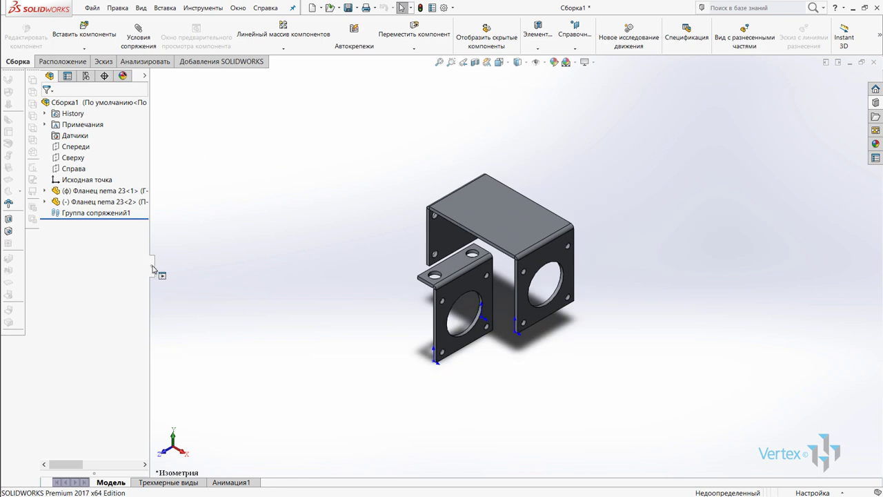
{"action": "left_click_drag", "start_coordinate": [151, 266], "coordinate": [287, 268]}
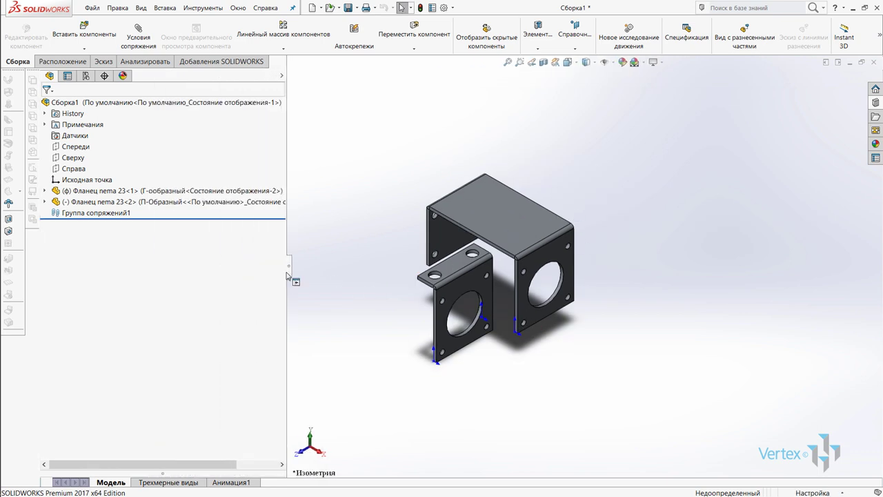
{"action": "left_click_drag", "start_coordinate": [288, 270], "coordinate": [313, 266]}
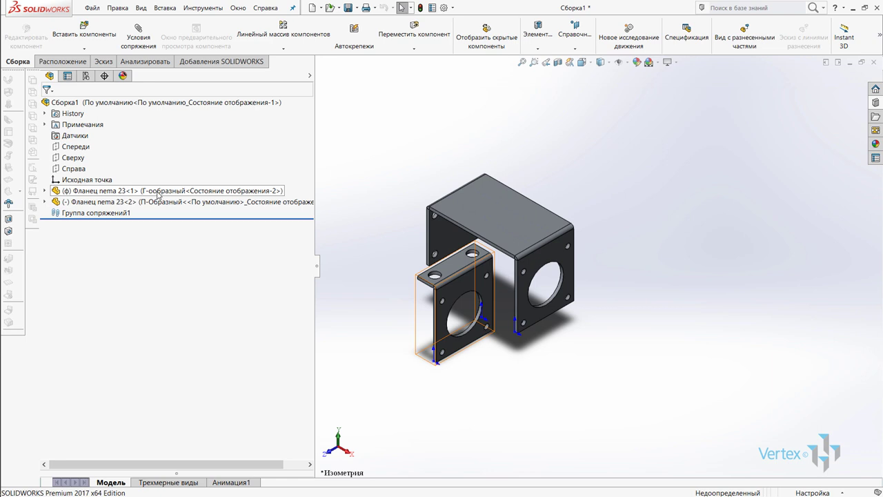
{"action": "left_click_drag", "start_coordinate": [317, 270], "coordinate": [368, 270]}
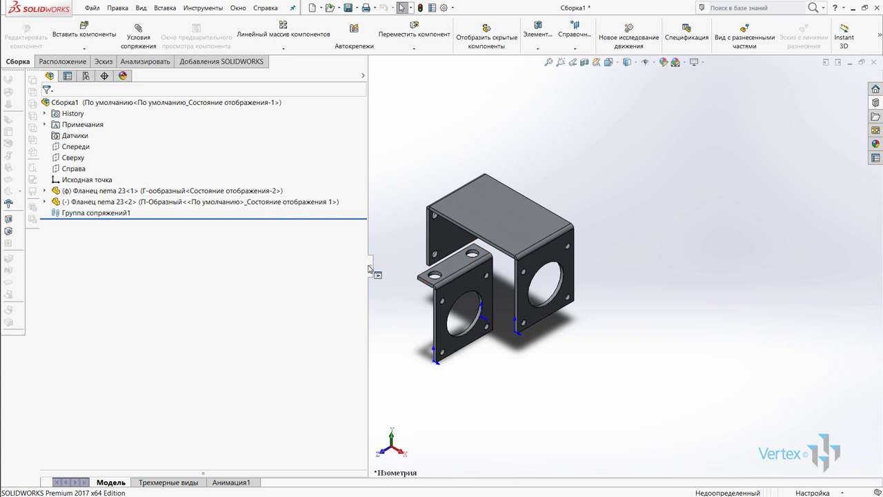
{"action": "left_click_drag", "start_coordinate": [369, 270], "coordinate": [251, 269]}
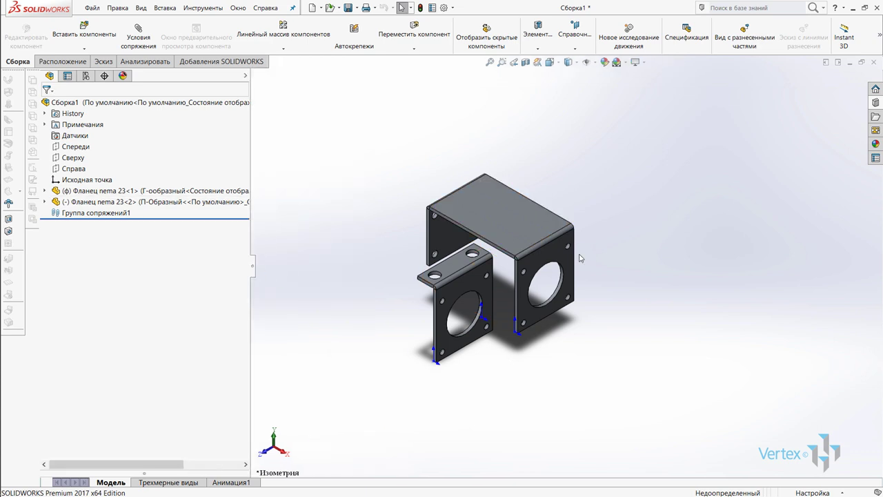
{"action": "middle_click_drag", "start_coordinate": [579, 258], "coordinate": [465, 202]}
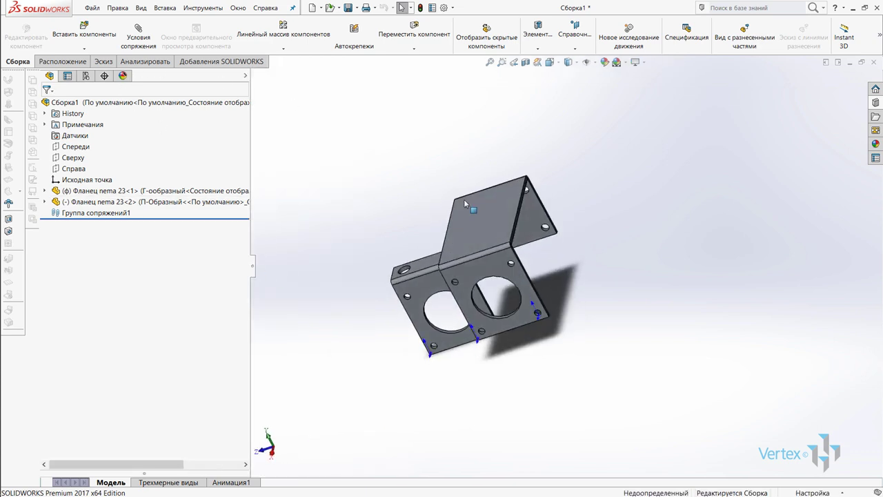
Step: Add an assembly configuration named '2' through Добавить конфигурацию
{"action": "left_click", "coordinate": [88, 79]}
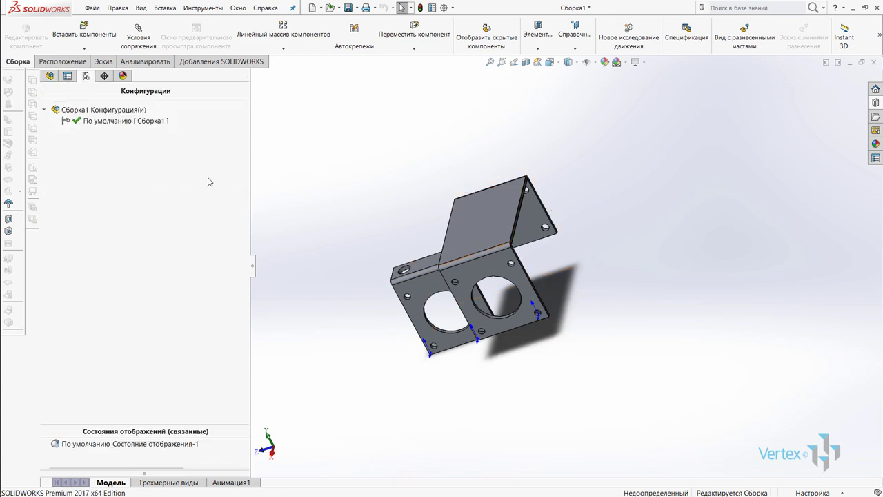
{"action": "middle_click_drag", "start_coordinate": [569, 266], "coordinate": [365, 296]}
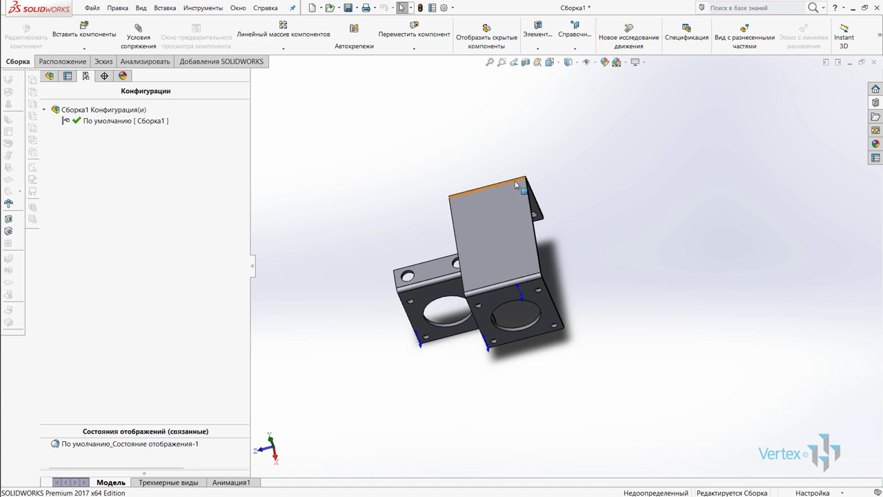
{"action": "middle_click_drag", "start_coordinate": [515, 184], "coordinate": [571, 215]}
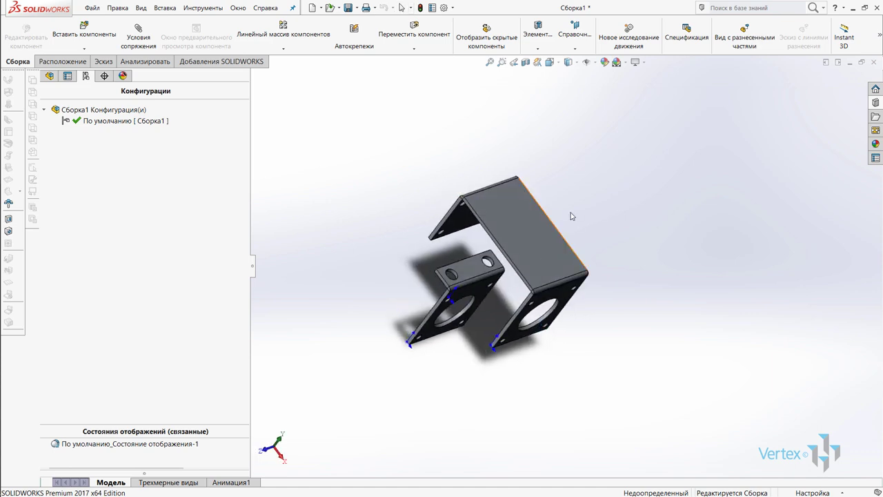
{"action": "left_click", "coordinate": [132, 115]}
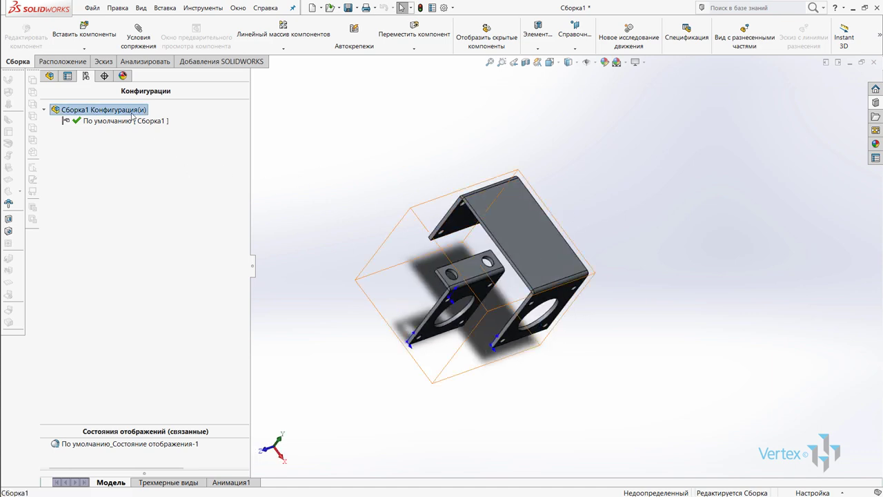
{"action": "right_click", "coordinate": [132, 115]}
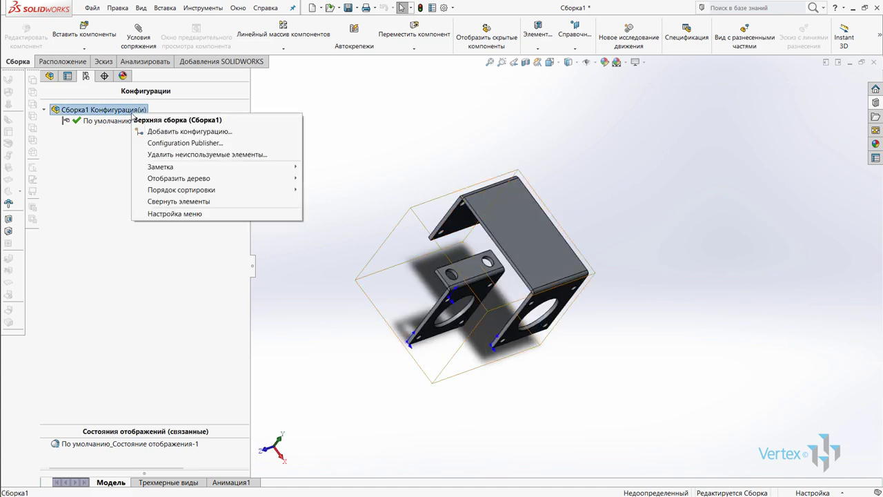
{"action": "left_click", "coordinate": [197, 134]}
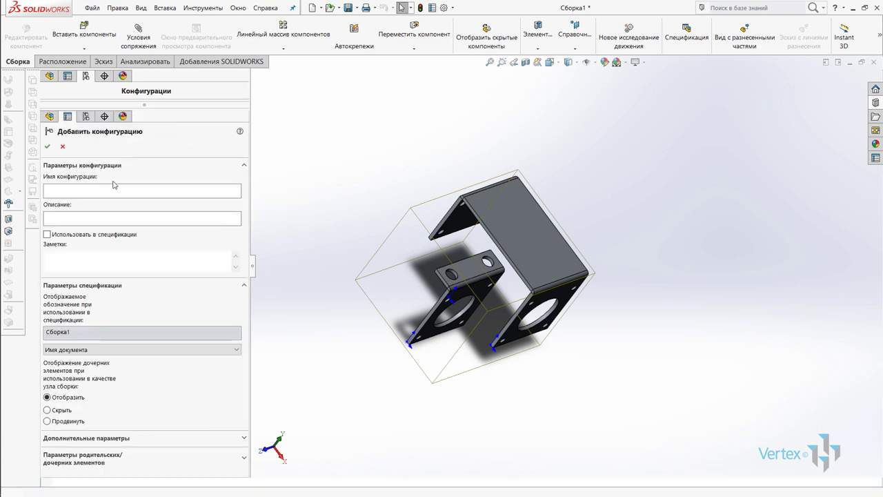
{"action": "left_click", "coordinate": [114, 186]}
{"action": "type", "text": "2"}
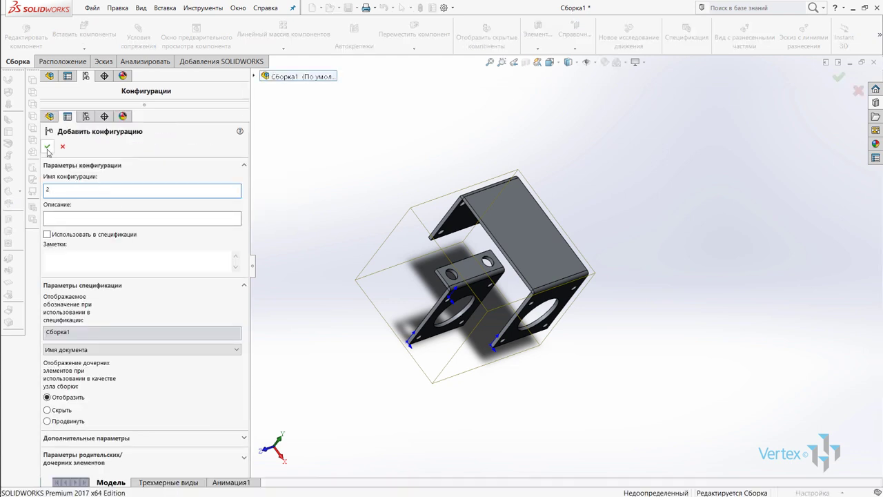
{"action": "left_click", "coordinate": [47, 148]}
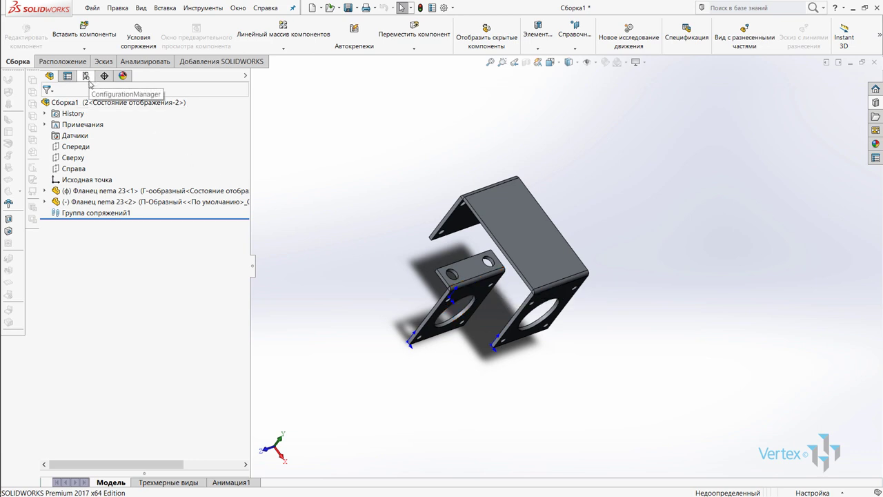
Step: Set Фланец nema 23<1> to П-Образный in the По умолчанию row of its configuration table
{"action": "right_click", "coordinate": [108, 202]}
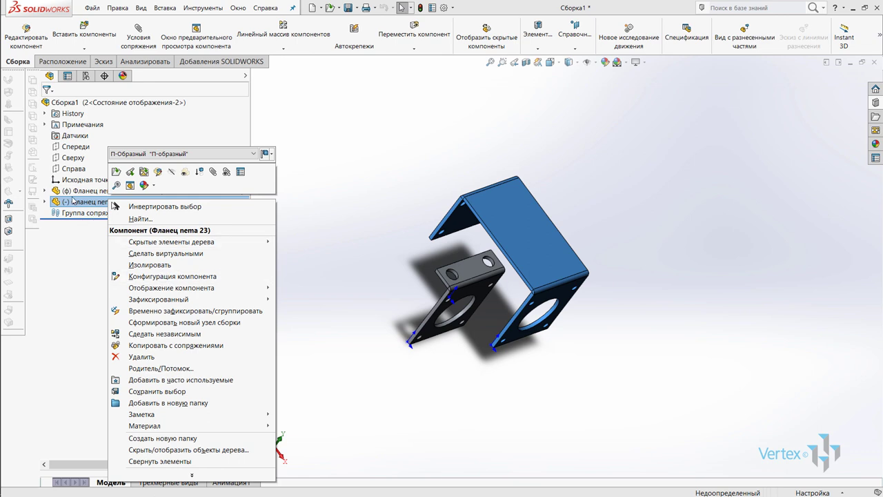
{"action": "left_click", "coordinate": [75, 192]}
{"action": "right_click", "coordinate": [74, 191]}
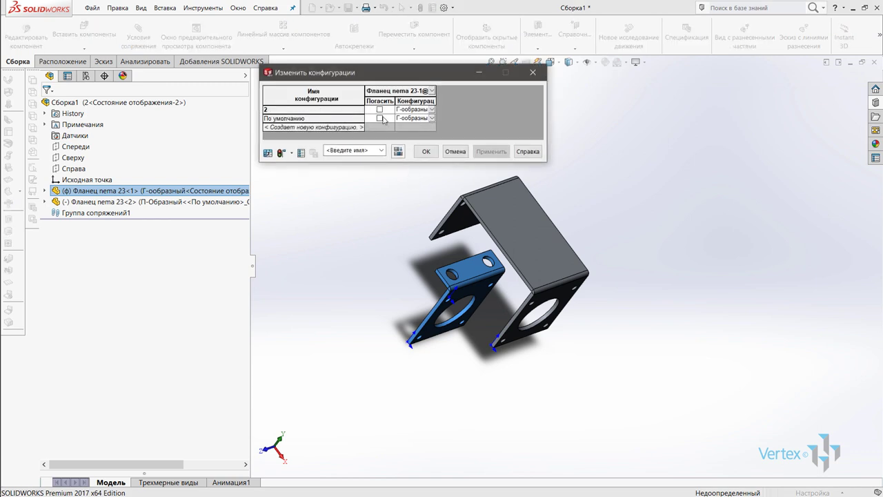
{"action": "left_click", "coordinate": [432, 119]}
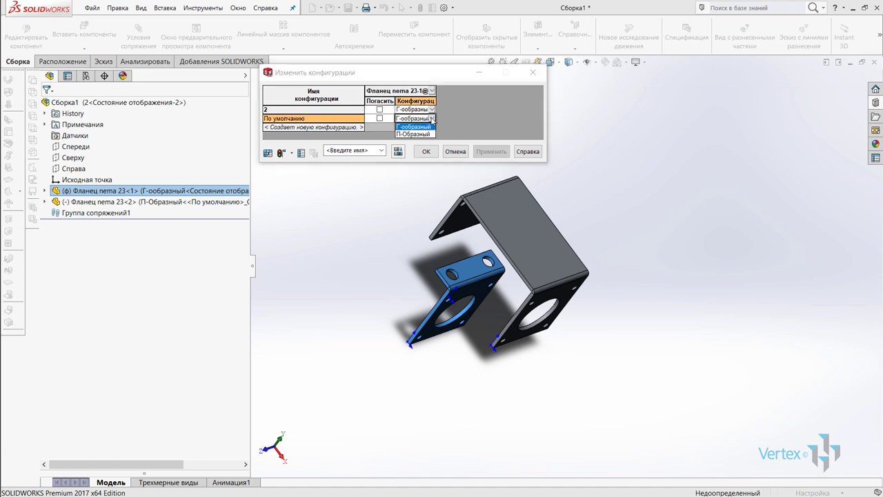
{"action": "left_click", "coordinate": [421, 135]}
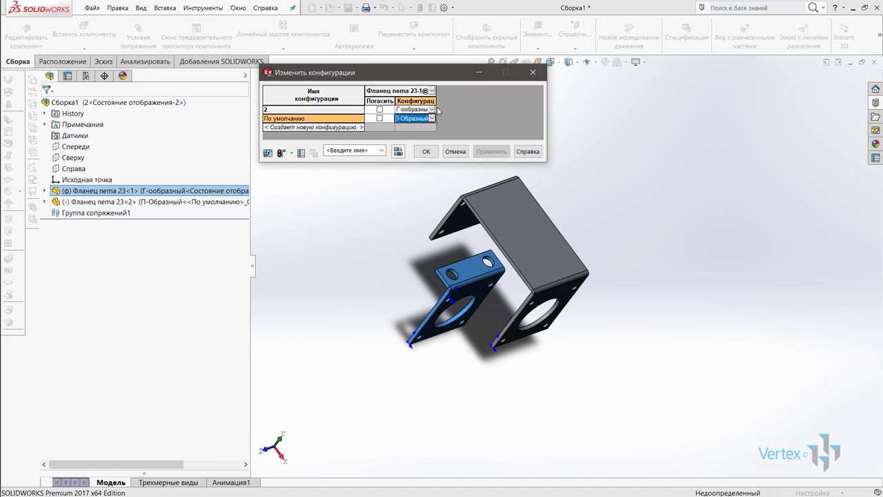
{"action": "left_click", "coordinate": [433, 110]}
{"action": "left_click", "coordinate": [428, 125]}
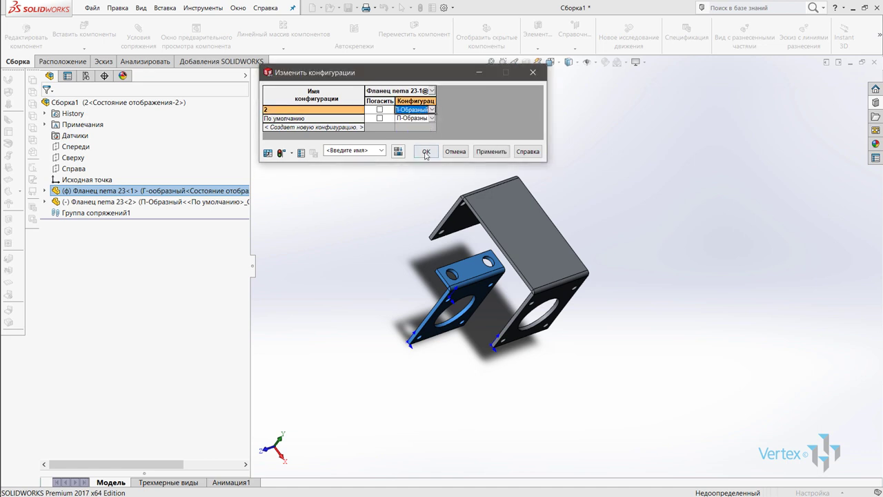
{"action": "left_click", "coordinate": [426, 151]}
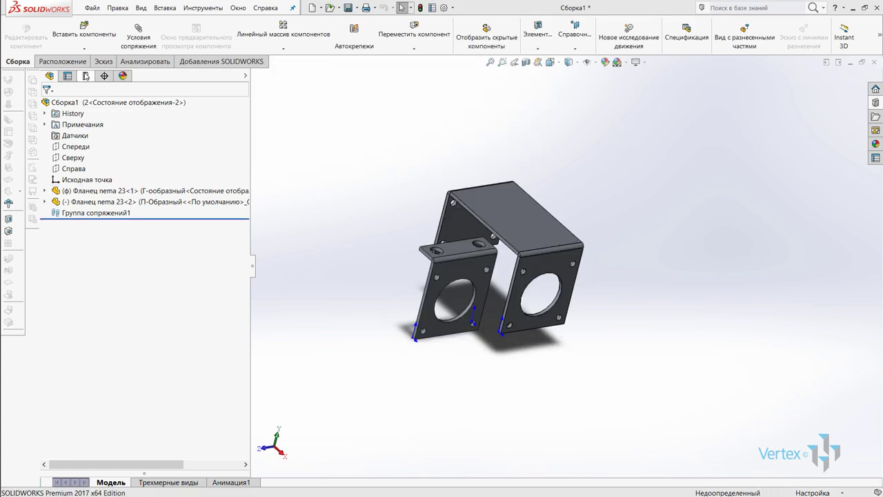
{"action": "left_click", "coordinate": [86, 76]}
Step: Switch to По умолчанию to check both brackets, then reactivate configuration 2
{"action": "double_click", "coordinate": [131, 132]}
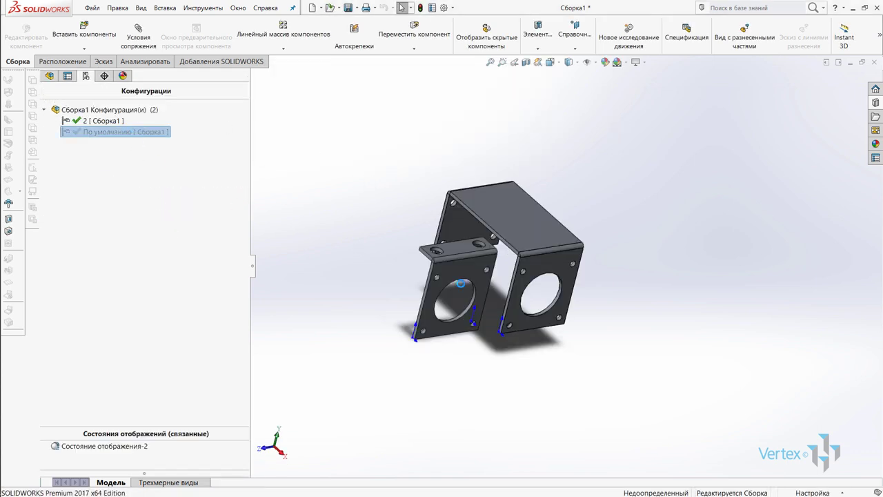
{"action": "middle_click_drag", "start_coordinate": [563, 312], "coordinate": [412, 211]}
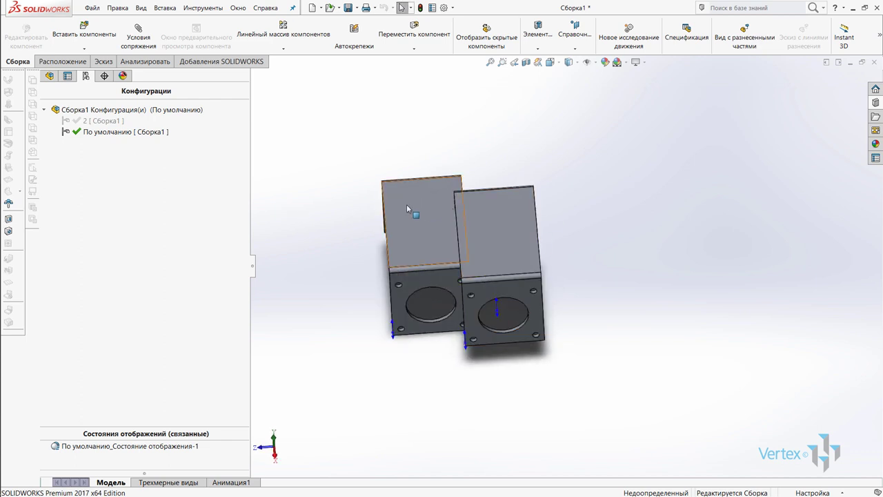
{"action": "left_click", "coordinate": [95, 125]}
{"action": "double_click", "coordinate": [94, 121]}
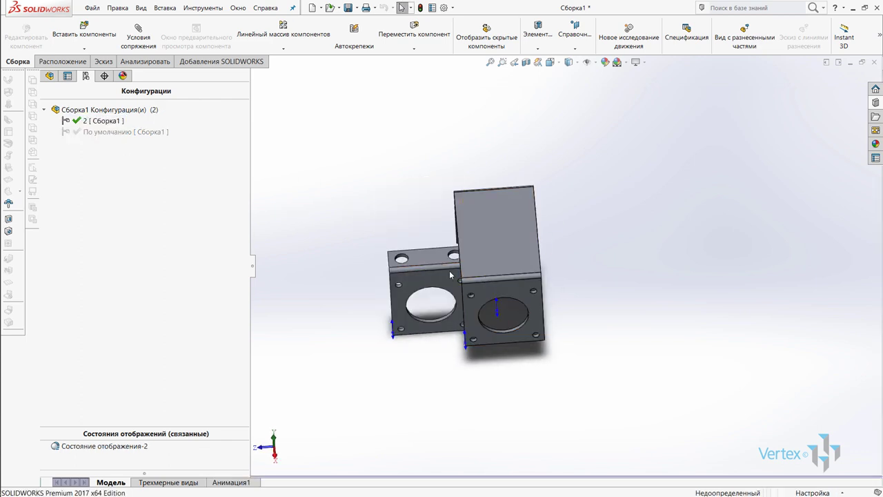
{"action": "middle_click_drag", "start_coordinate": [407, 289], "coordinate": [458, 267]}
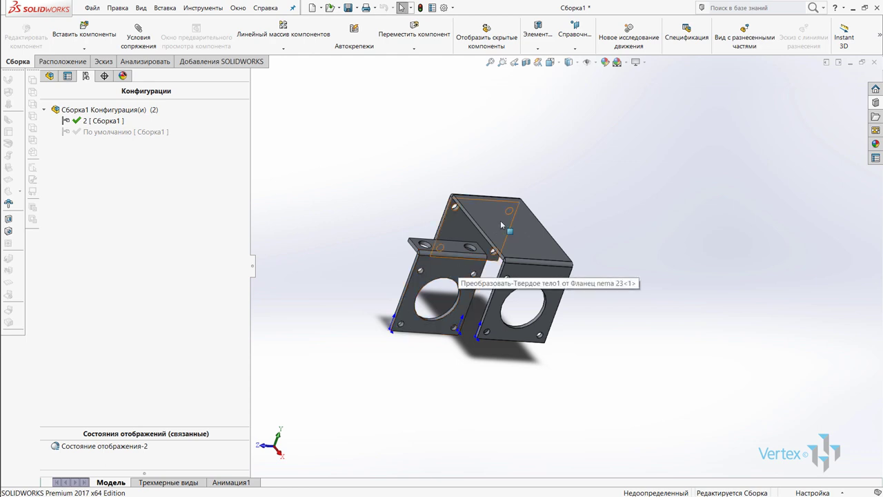